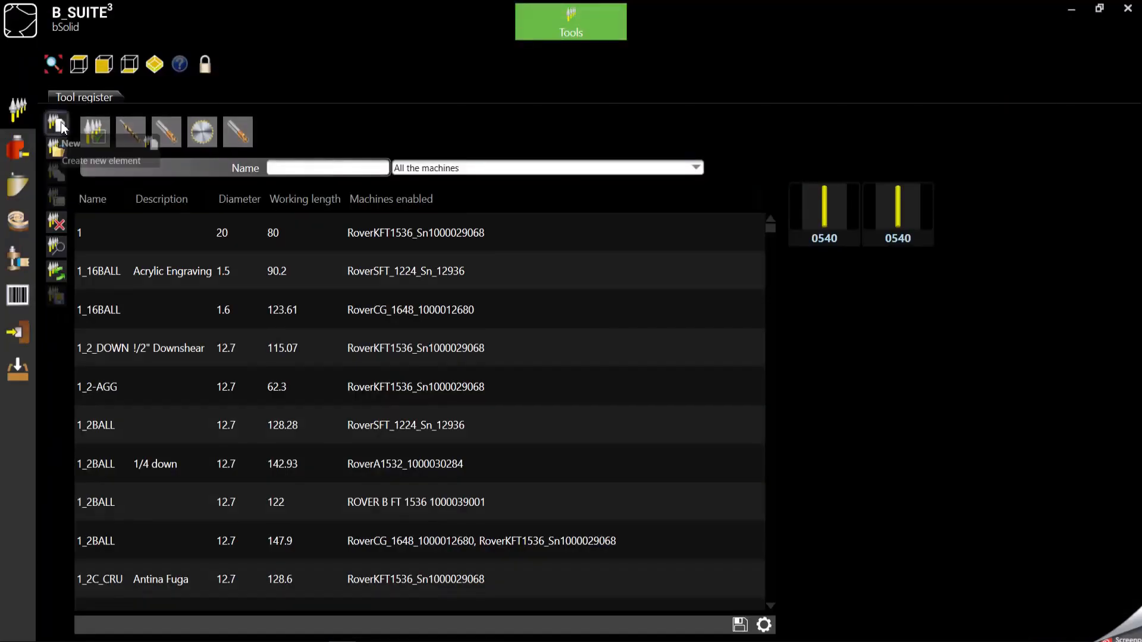
# Create a new milling cutter named V-BIT using the General mill model.
pyautogui.click(62, 127)
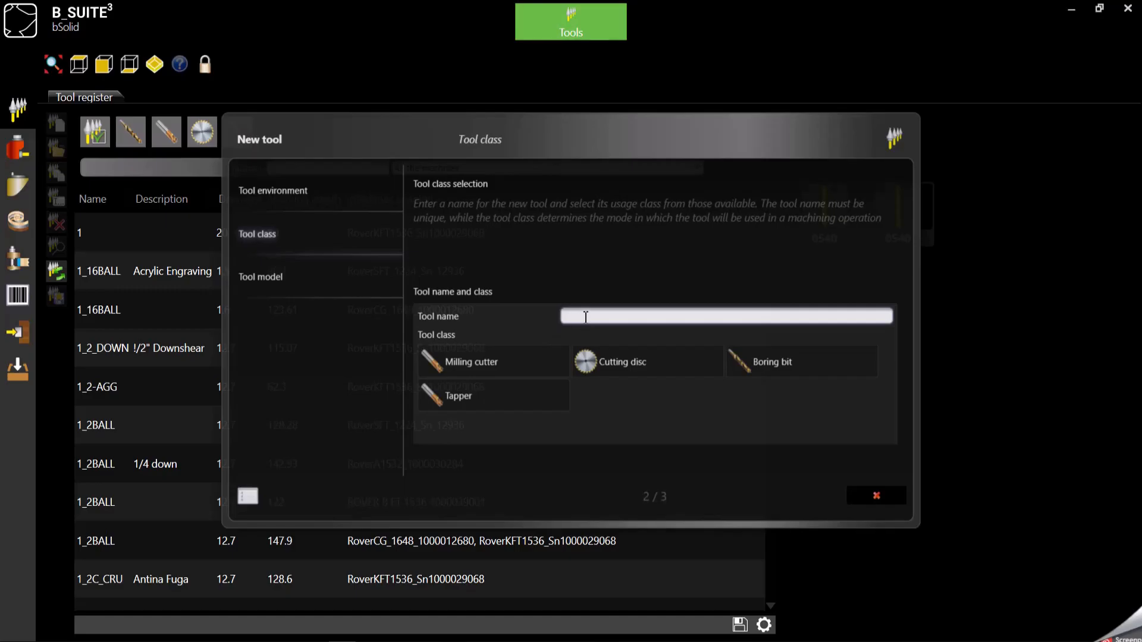
pyautogui.write('V-BIT')
pyautogui.click(491, 369)
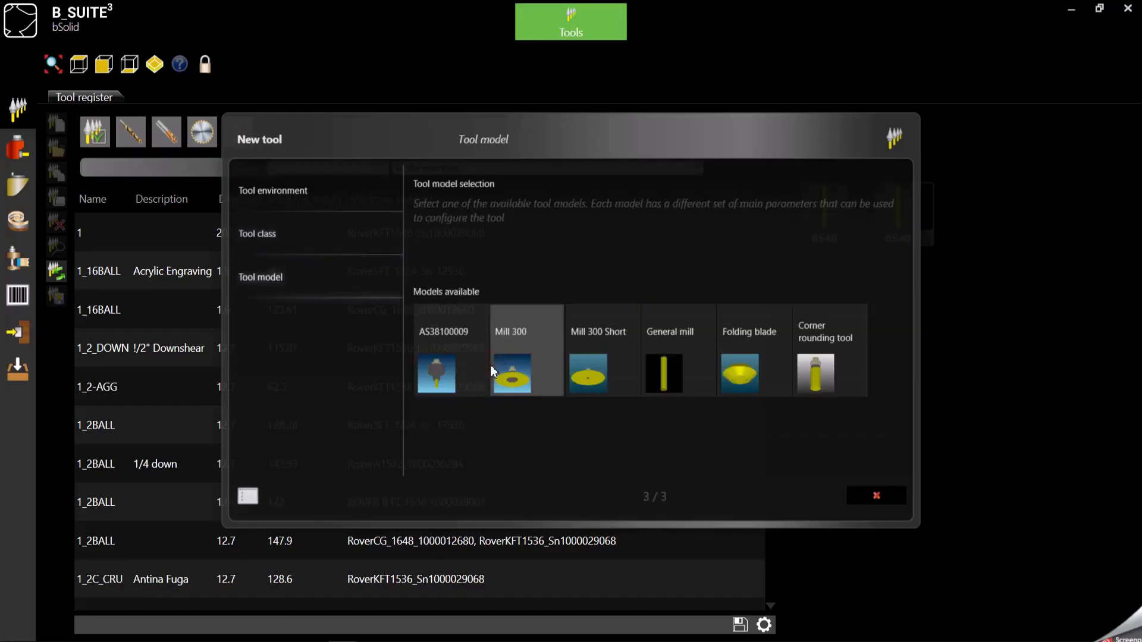
pyautogui.click(669, 359)
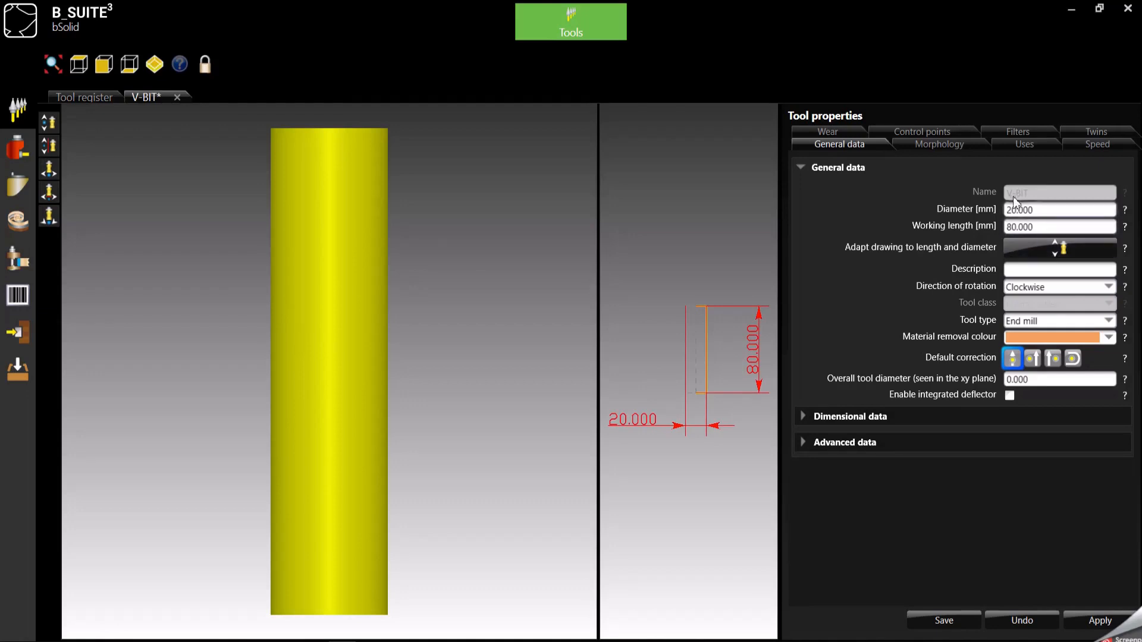
# Set the tool's coupling type to HSK_F63_ERC40_G in its morphology settings.
pyautogui.click(929, 145)
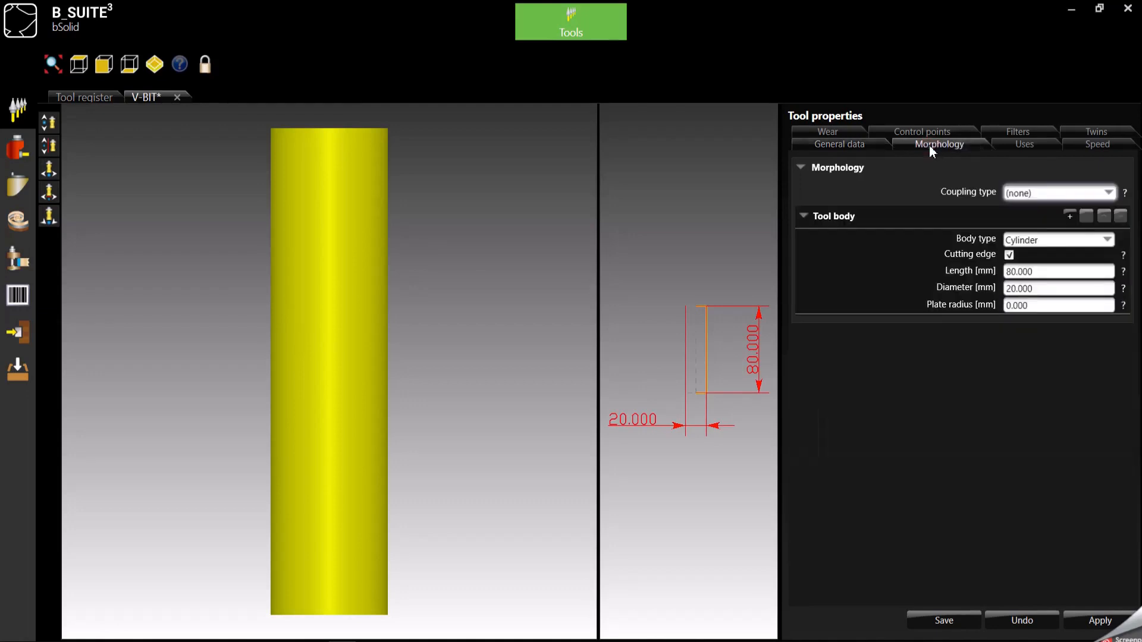
pyautogui.click(1060, 194)
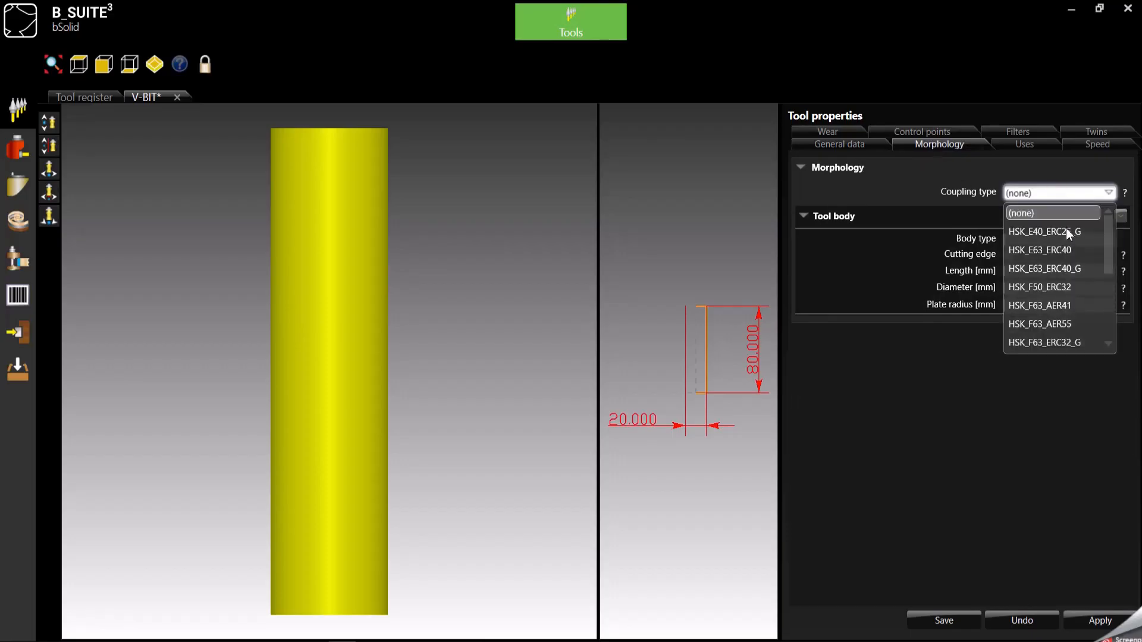
pyautogui.scroll(-2, 1060, 287)
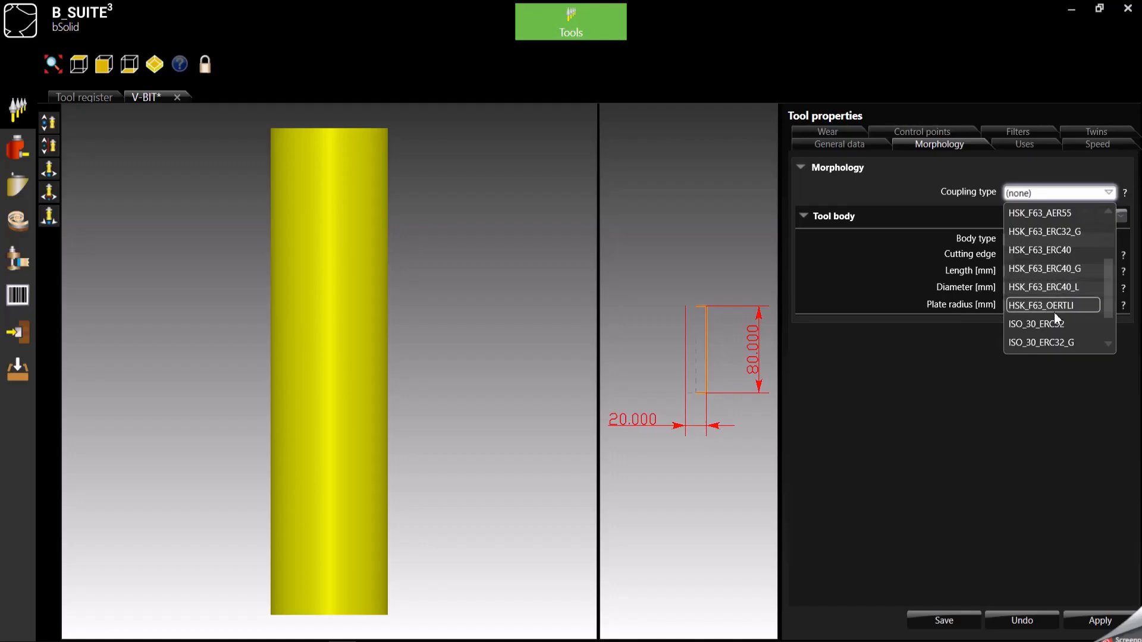
pyautogui.click(1055, 269)
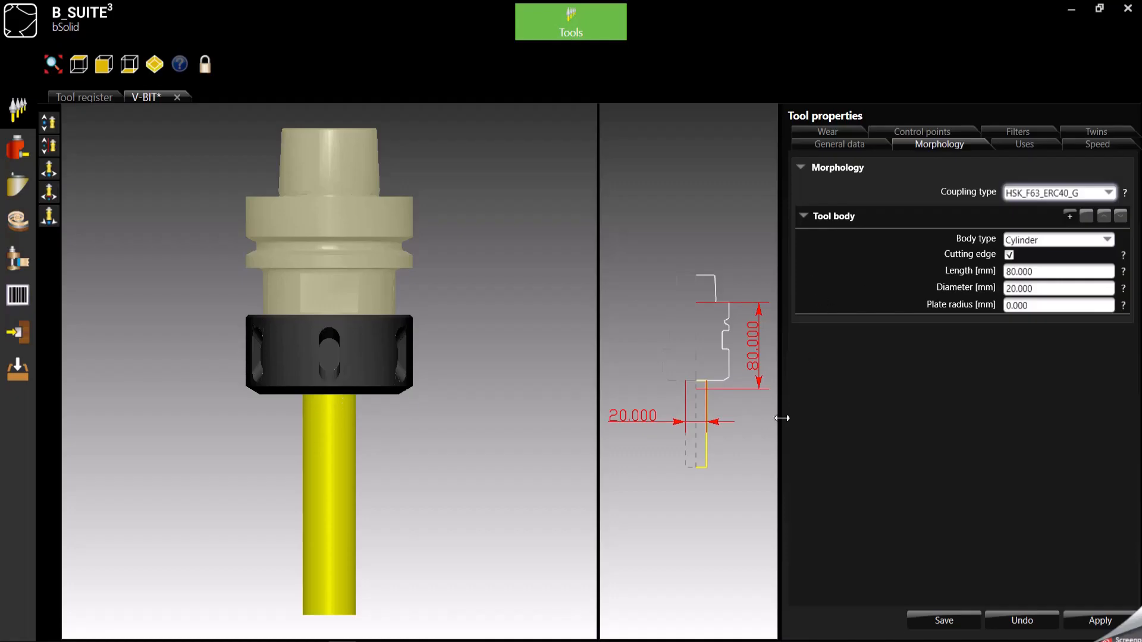
# Switch to Photos to examine the V-bit reference picture, and return to the tool editor.
pyautogui.moveTo(342, 641)
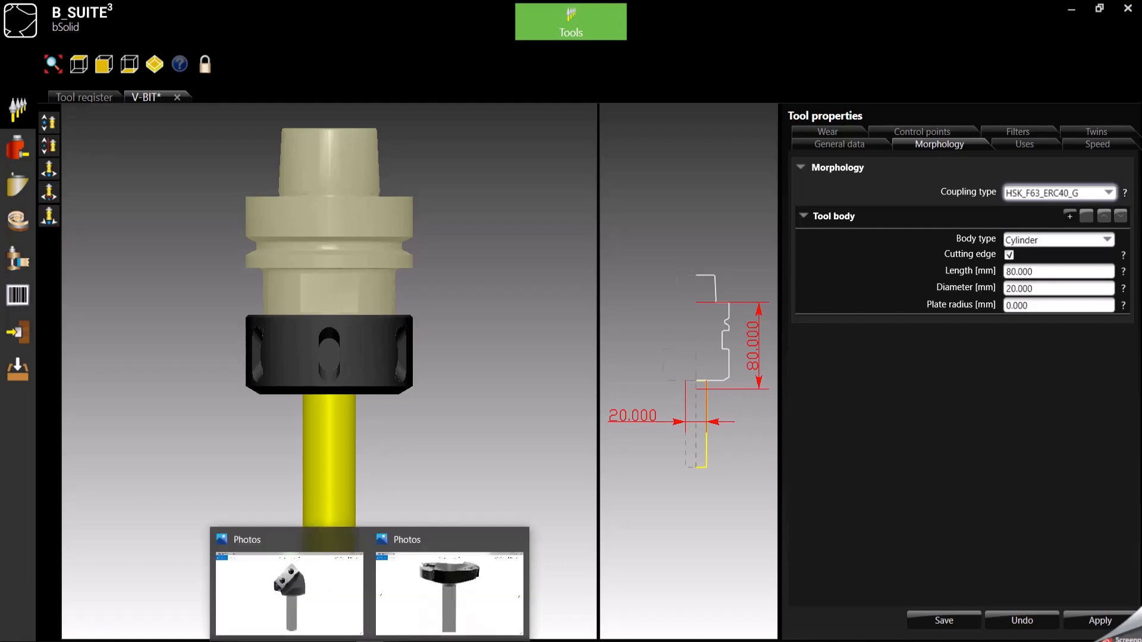
pyautogui.click(310, 612)
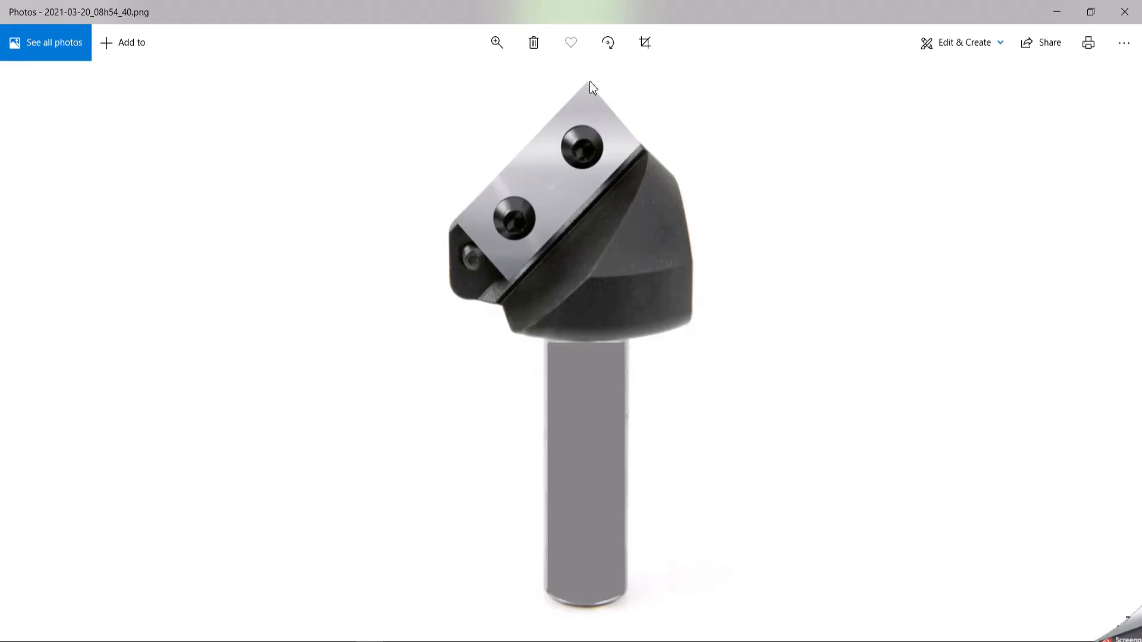
pyautogui.click(1057, 12)
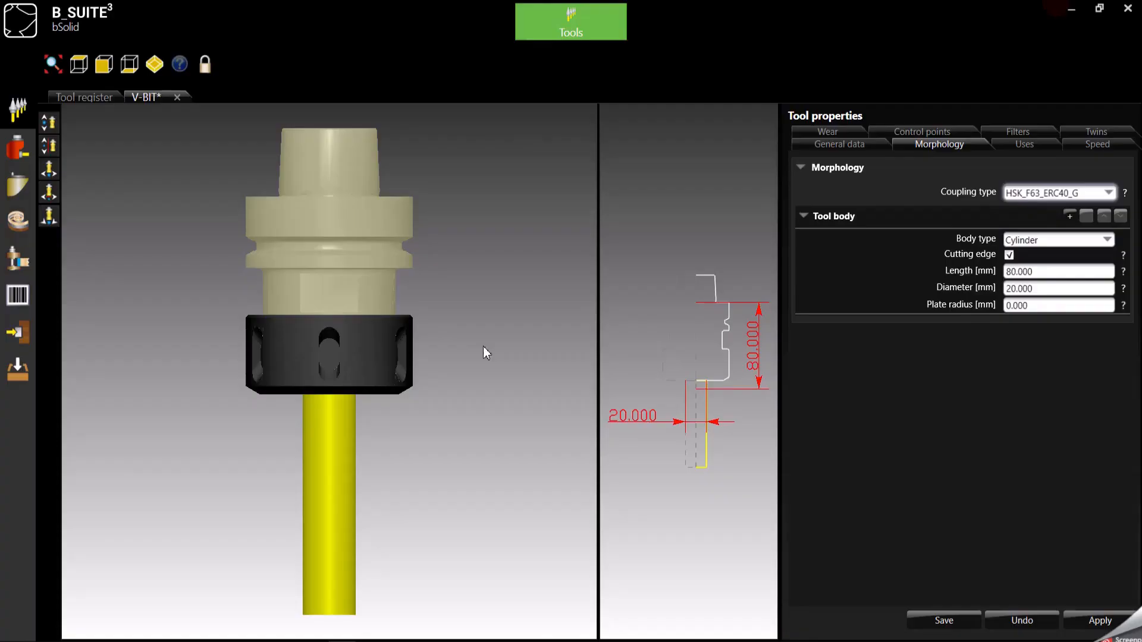
# Make the cylindrical body a non-cutting shank 20 mm long and 12.7 mm in diameter, and check the validation error.
pyautogui.click(1009, 255)
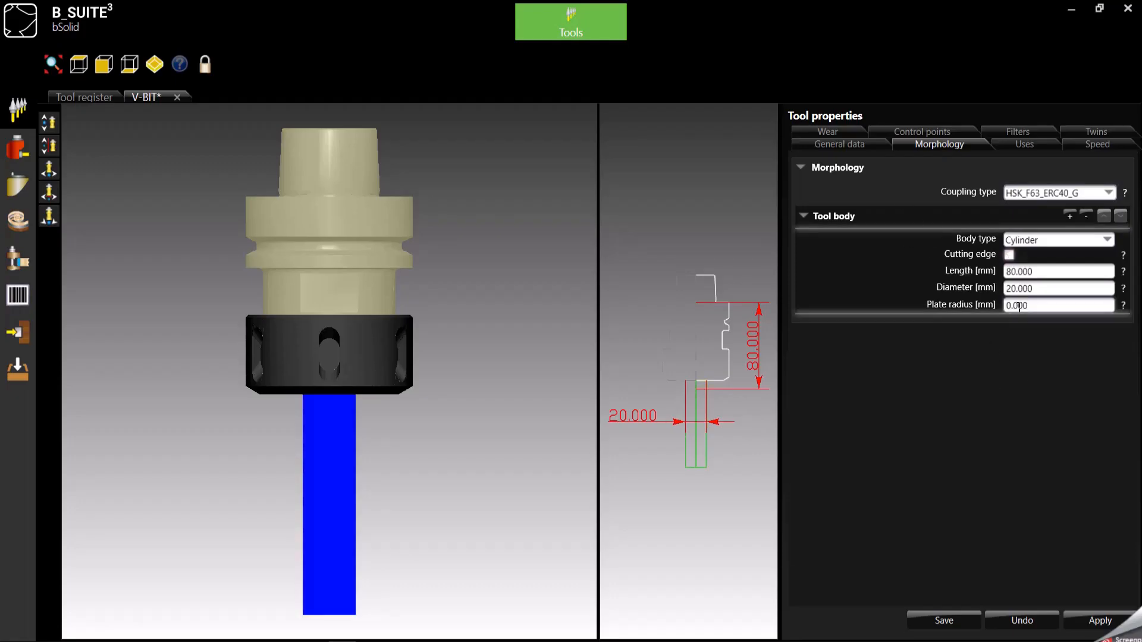
pyautogui.click(1012, 272)
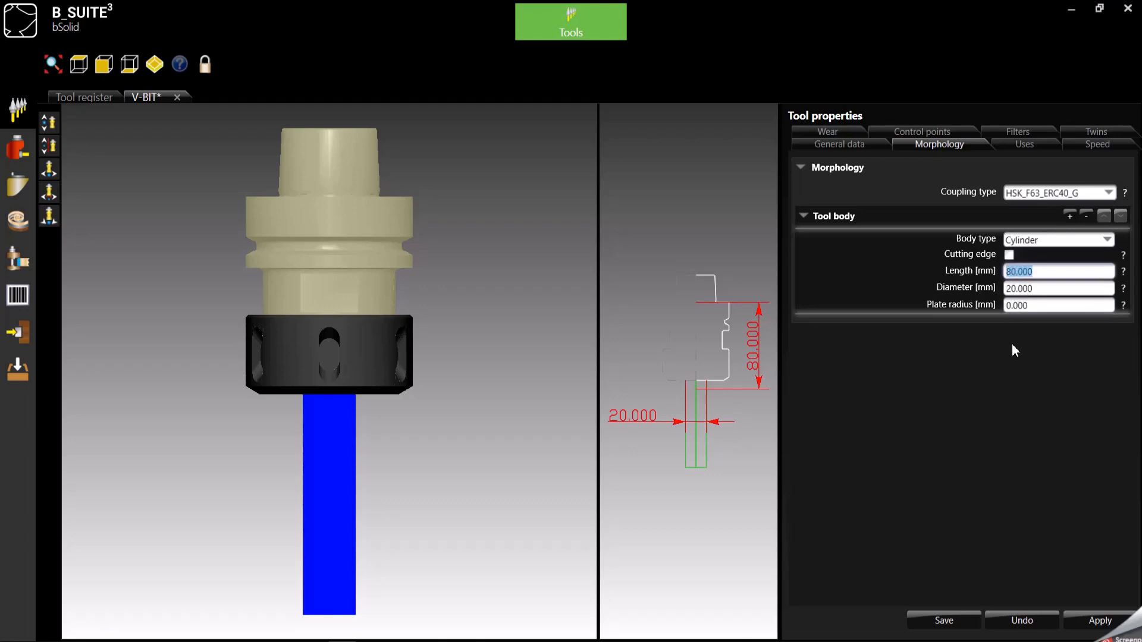
pyautogui.write('20')
pyautogui.click(1032, 288)
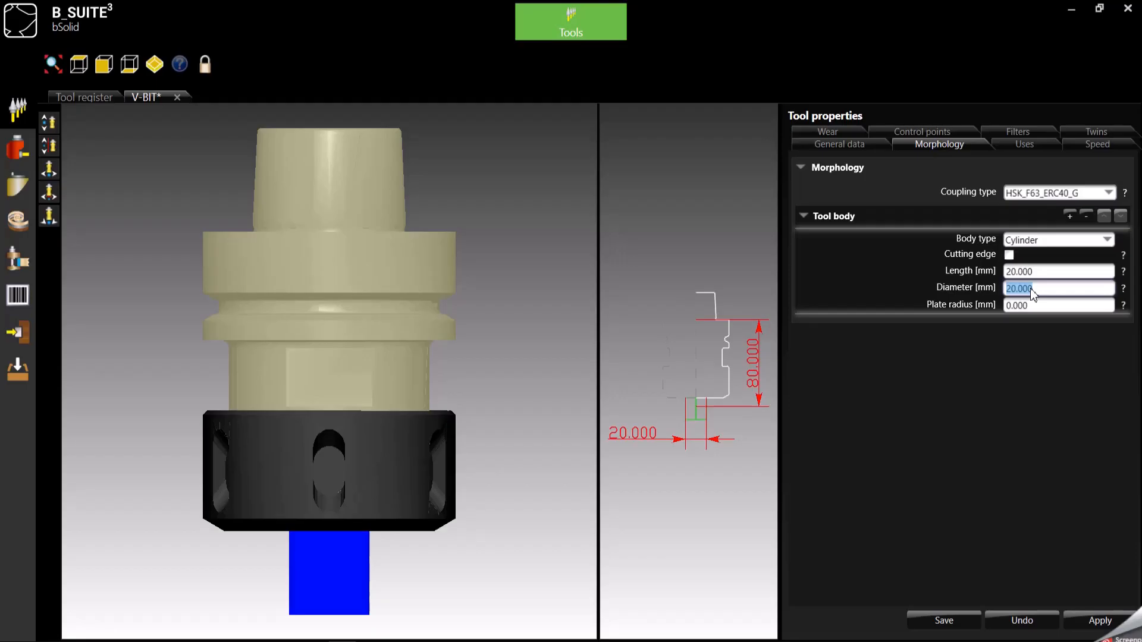
pyautogui.write('12.7')
pyautogui.click(1032, 305)
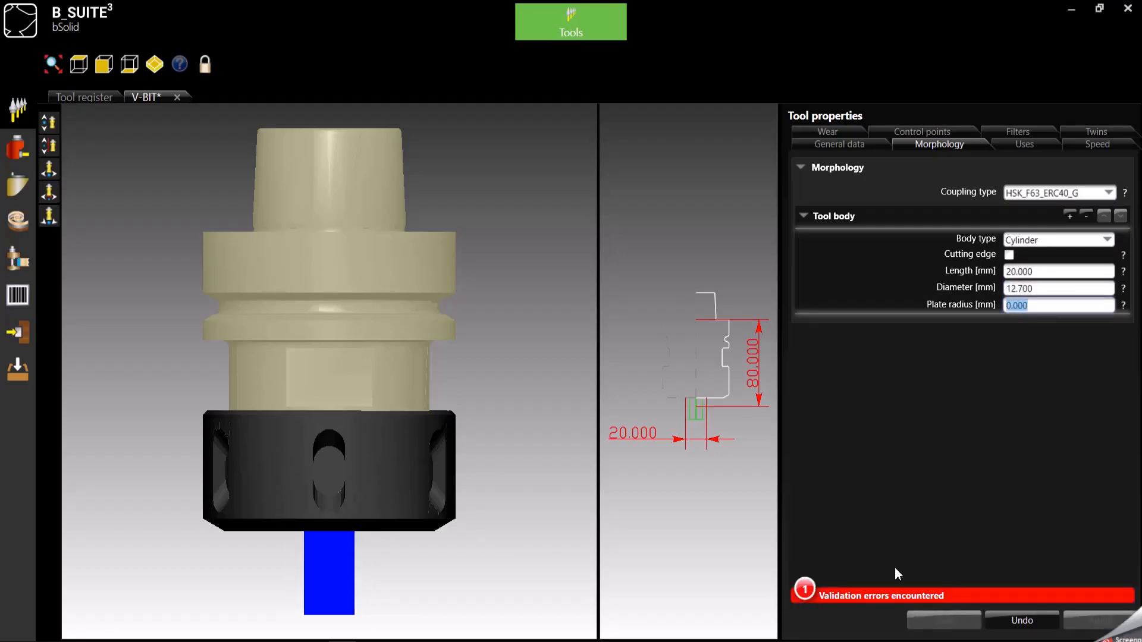
pyautogui.click(820, 600)
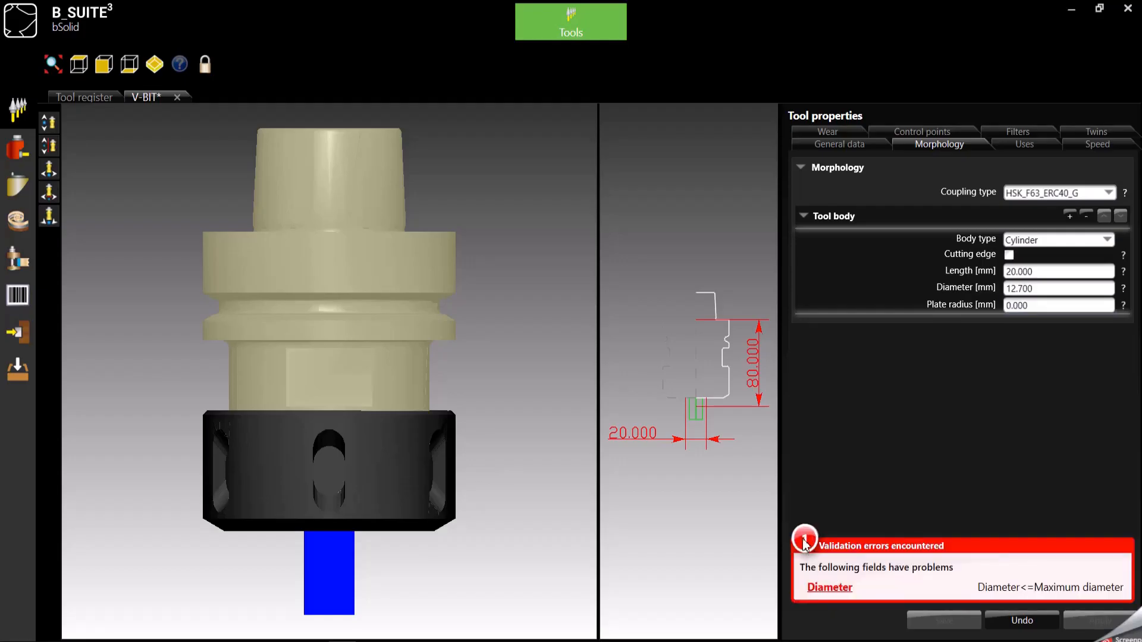
pyautogui.click(804, 543)
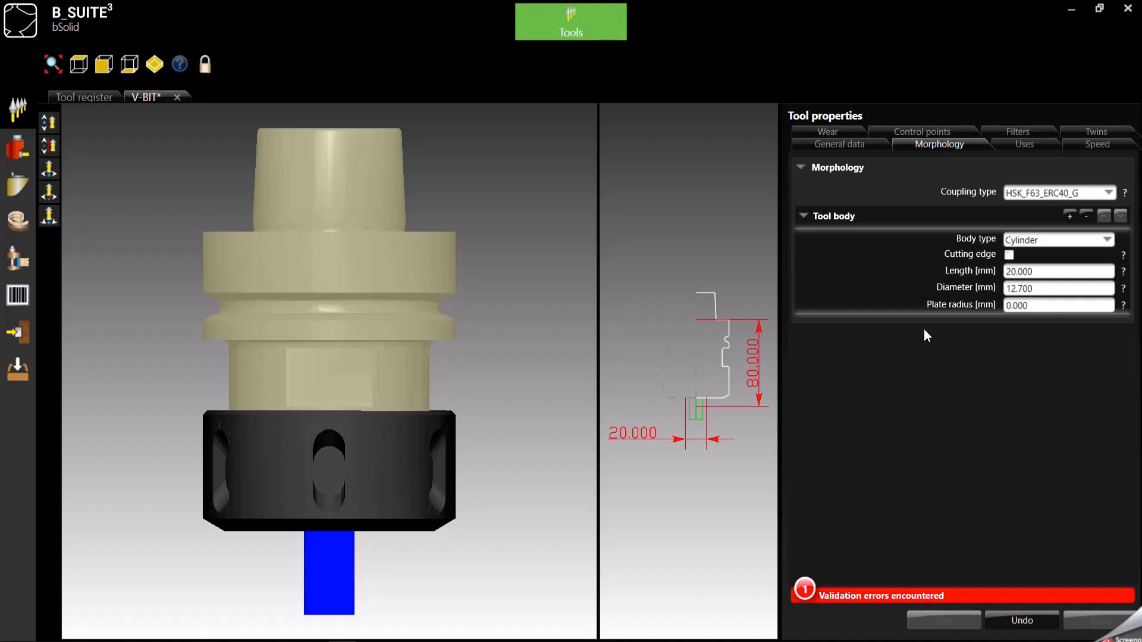
pyautogui.scroll(-2, 369, 495)
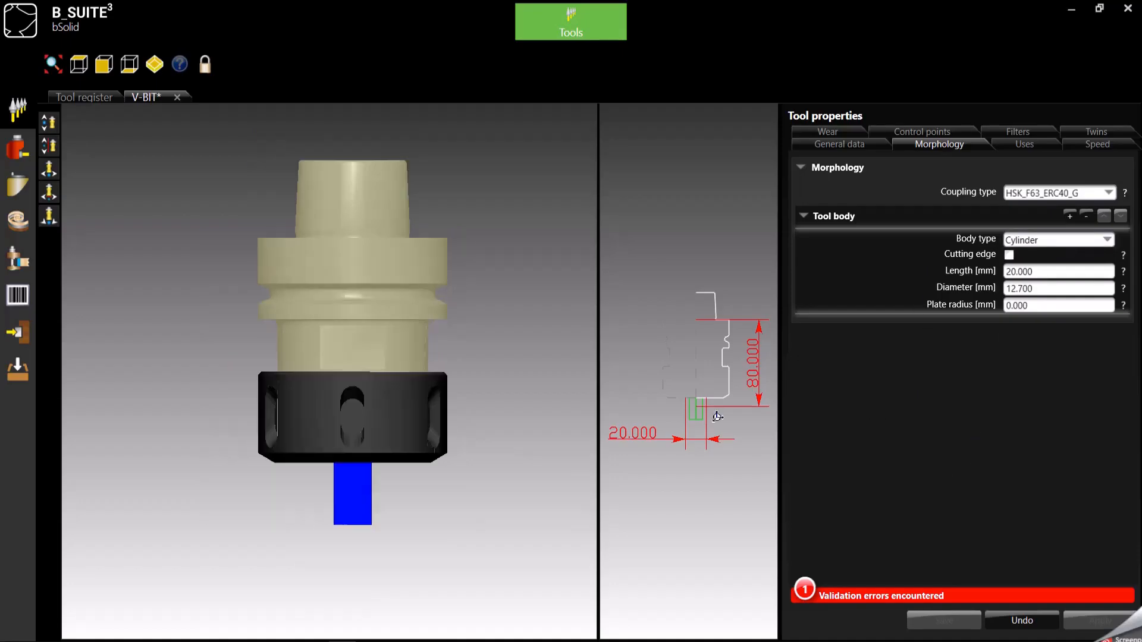
# Add a second tool body below the shank, make it conical, and set its upper diameter to 50 mm.
pyautogui.click(1070, 217)
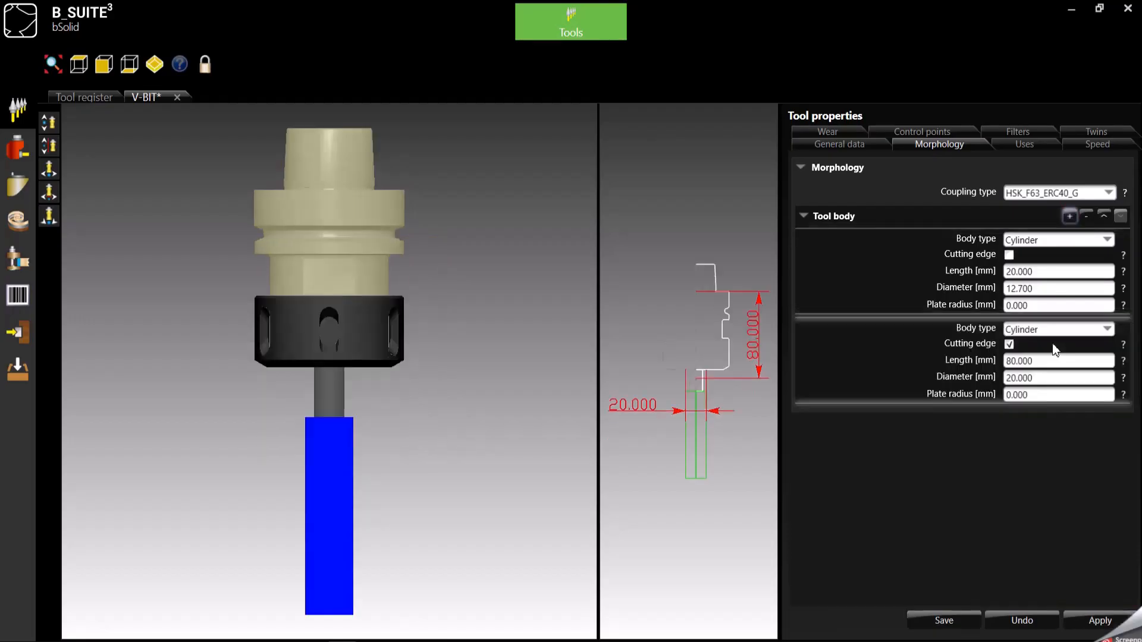
pyautogui.click(1052, 330)
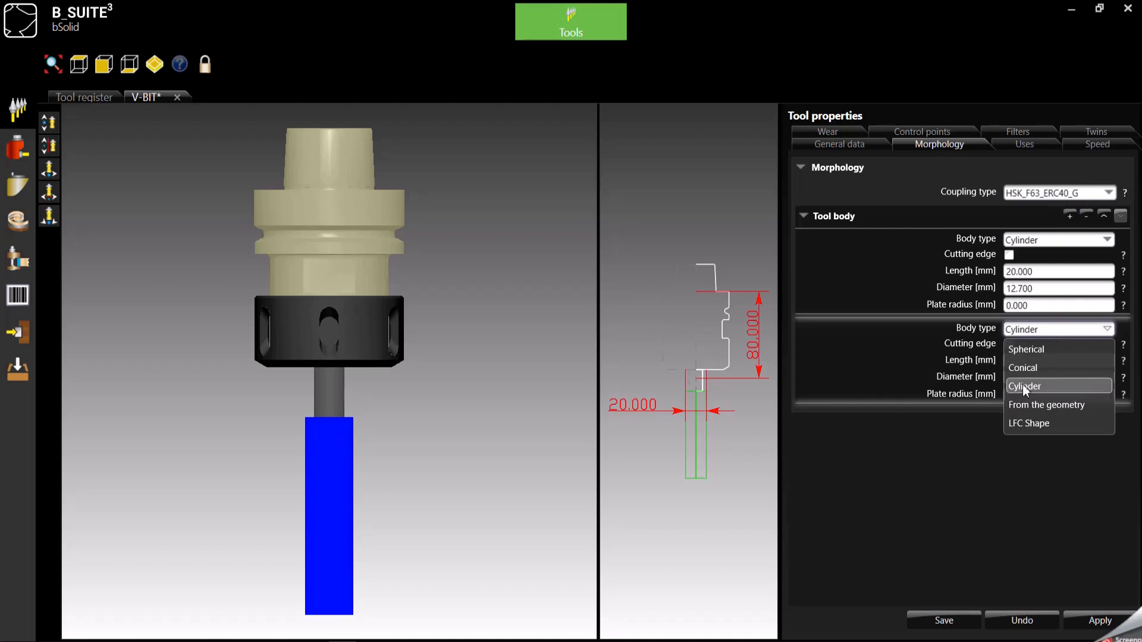
pyautogui.click(1023, 369)
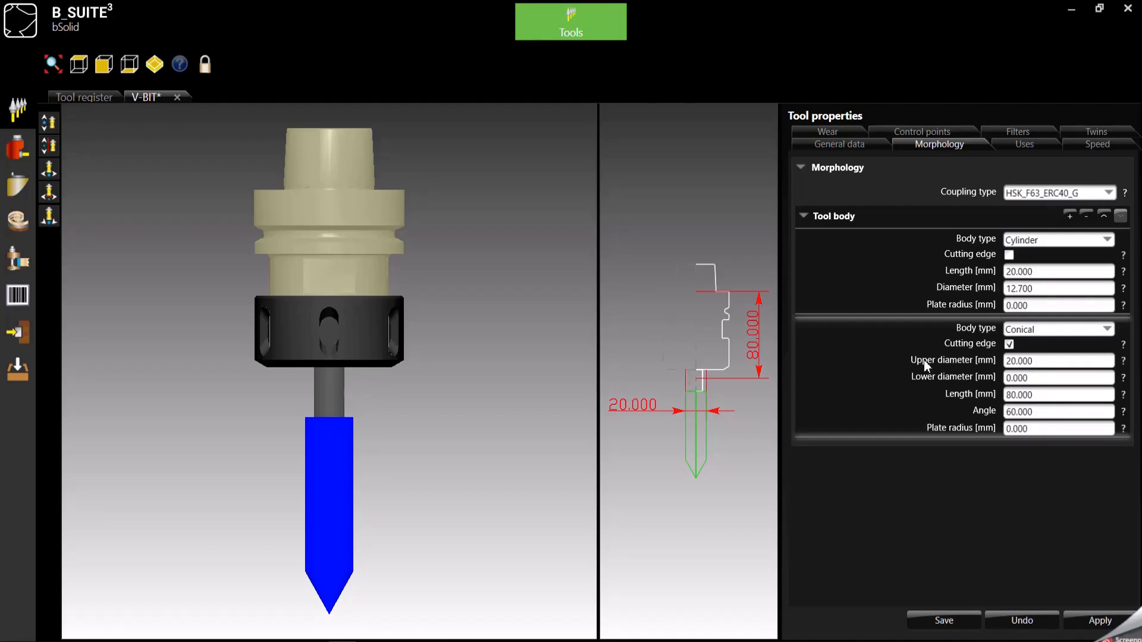
pyautogui.doubleClick(1033, 367)
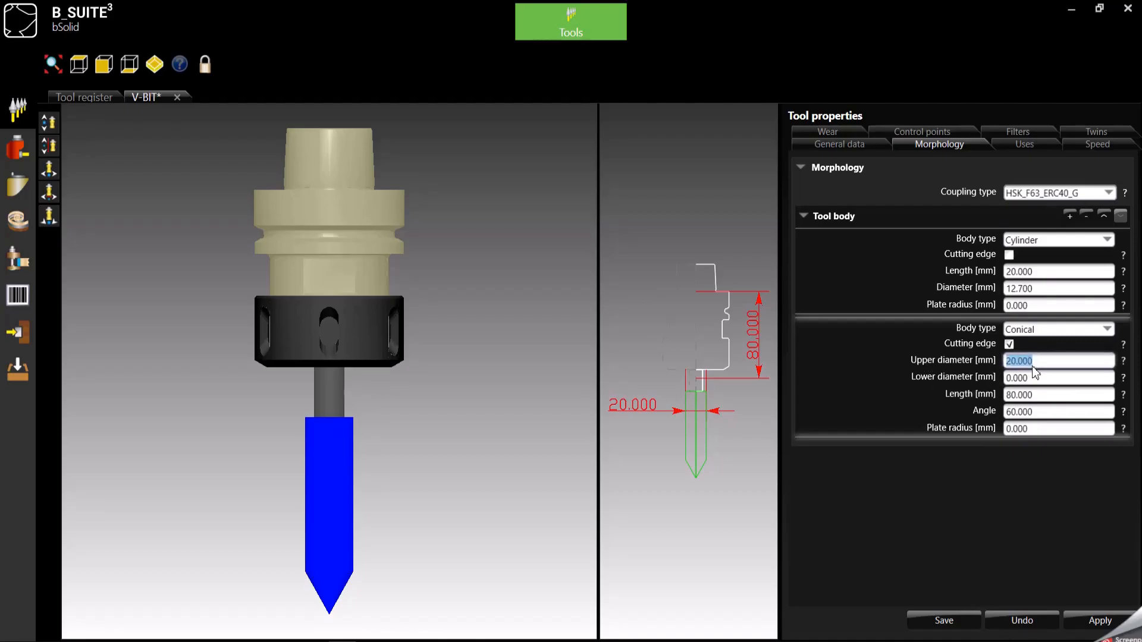
pyautogui.write('50')
pyautogui.press('Return')
# Try a lower diameter of 5 mm on the conical body and return it to 0 mm.
pyautogui.doubleClick(1040, 377)
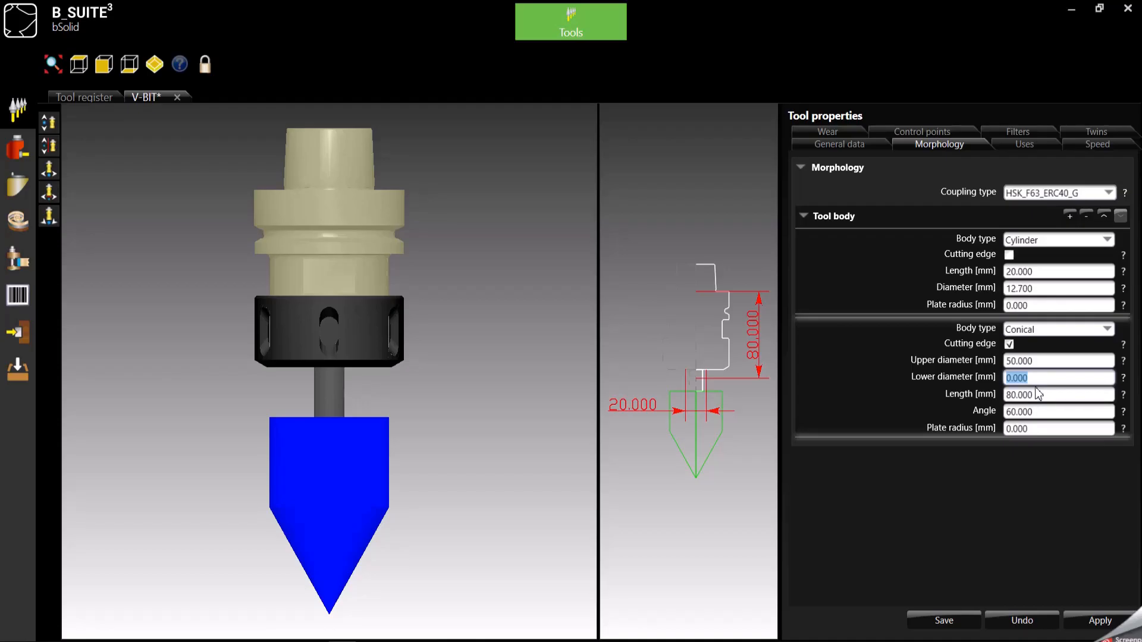
pyautogui.write('5')
pyautogui.press('Return')
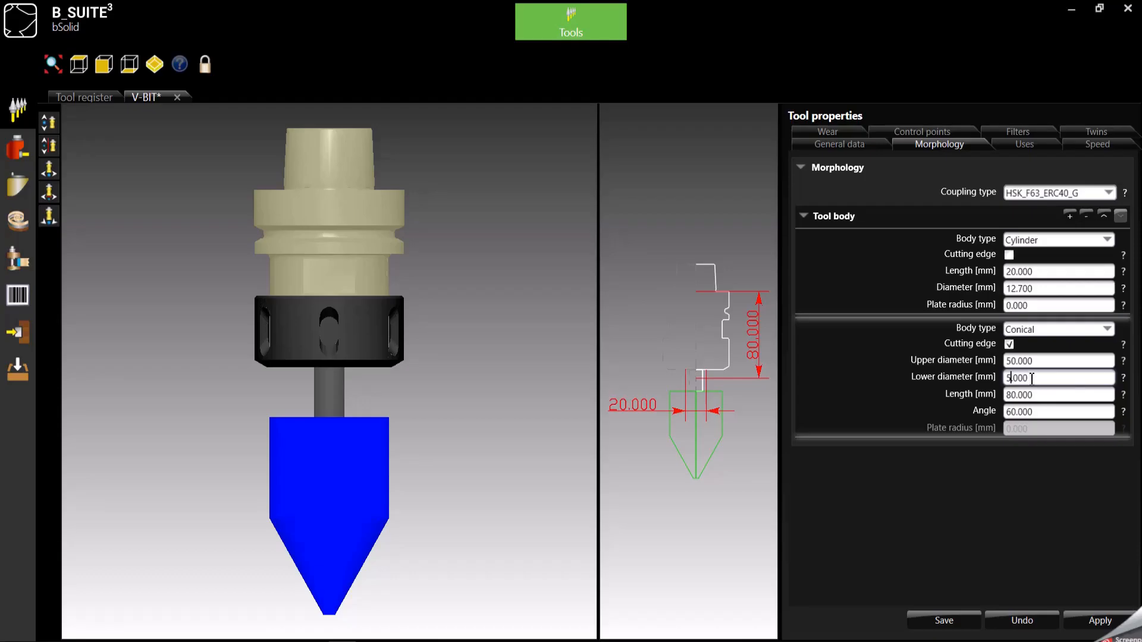
pyautogui.click(1034, 378)
pyautogui.write('0')
pyautogui.press('Return')
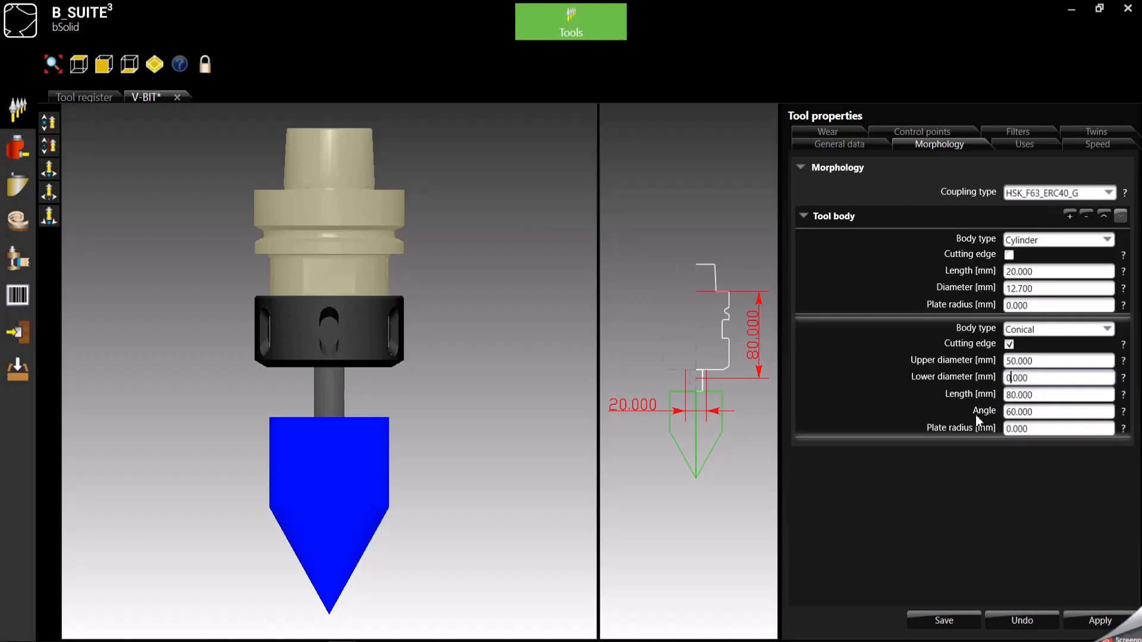
# Set the conical body's angle to 90 degrees and its length to 30 mm.
pyautogui.doubleClick(1041, 412)
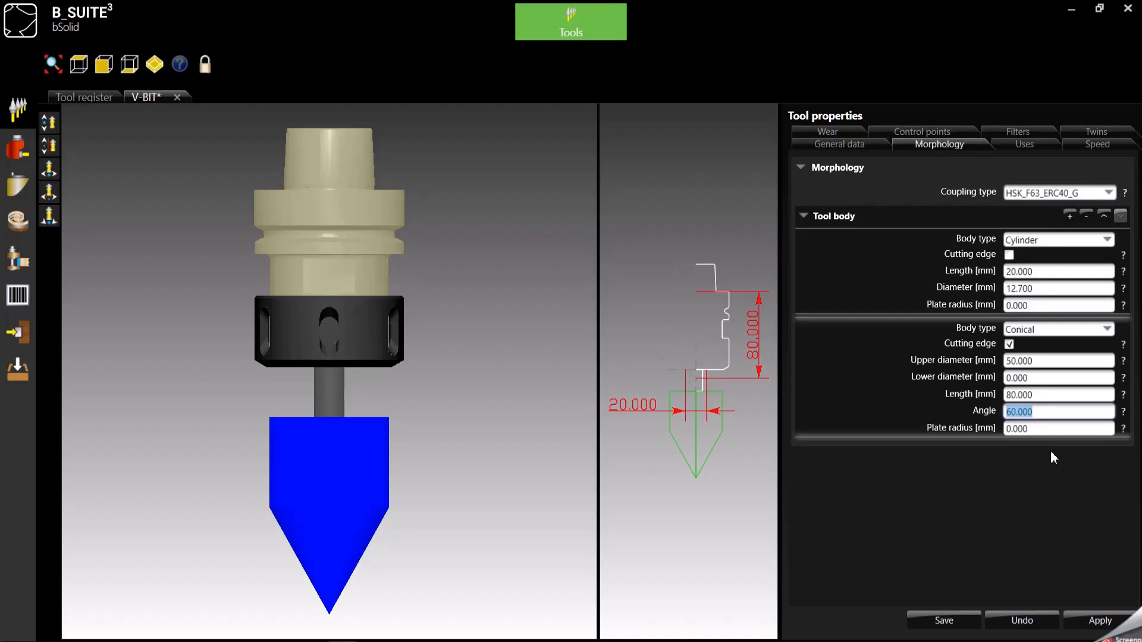
pyautogui.write('90')
pyautogui.press('Return')
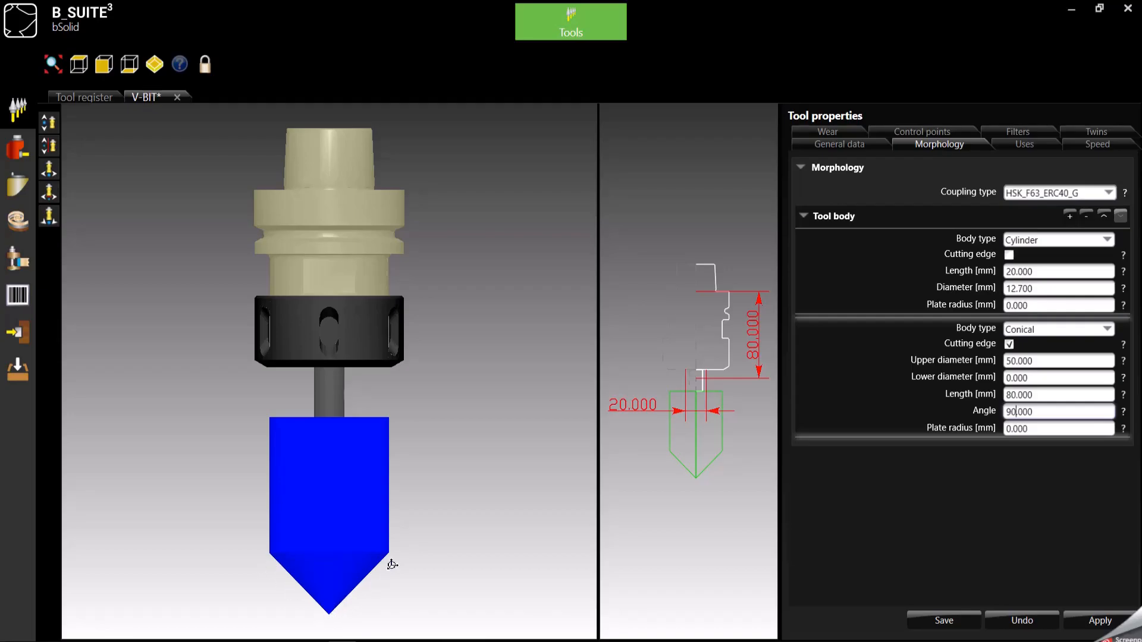
pyautogui.click(1044, 396)
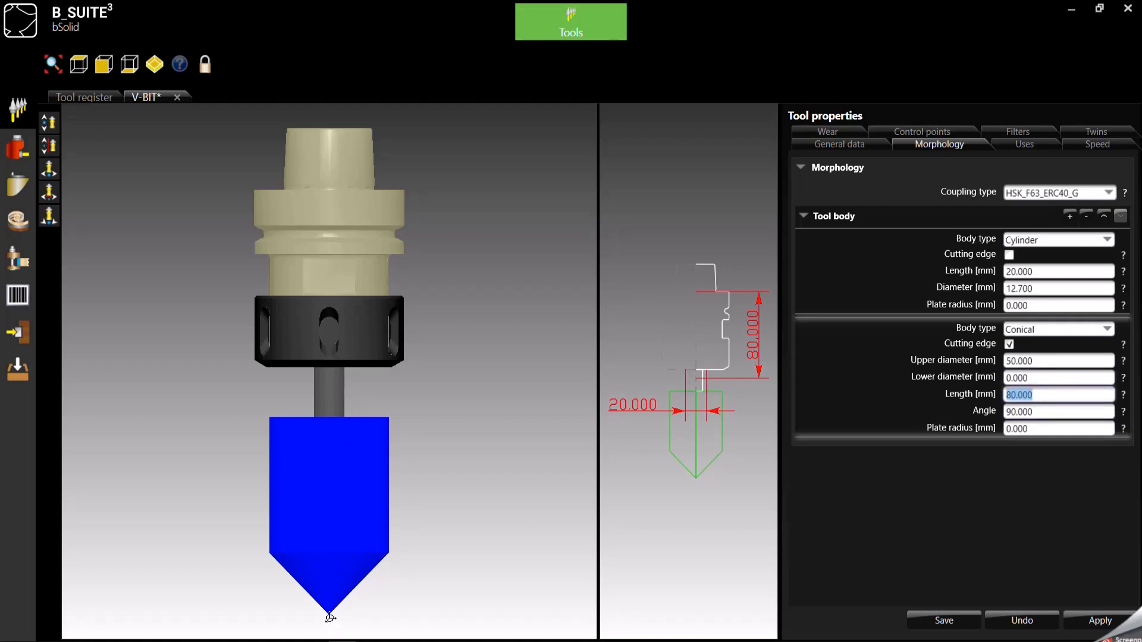
pyautogui.write('30')
pyautogui.press('Return')
pyautogui.click(1046, 409)
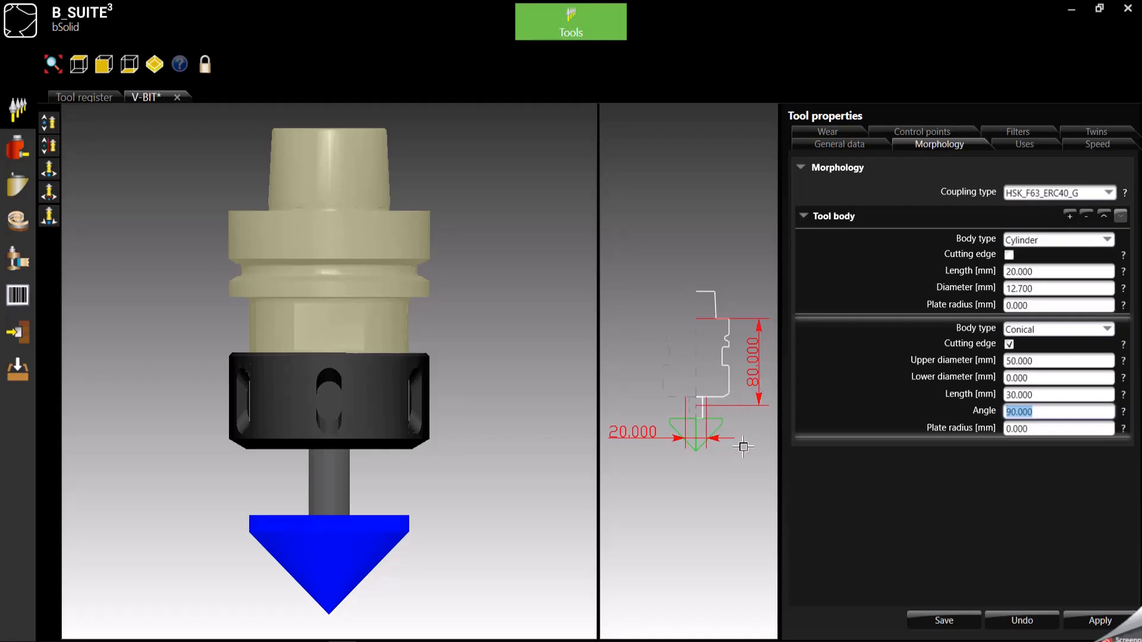
# Define the tool diameter from the cone's outer edge and the working length from its lower tip in the profile drawing.
pyautogui.scroll(1, 696, 449)
pyautogui.scroll(1, 701, 455)
pyautogui.scroll(-1, 715, 462)
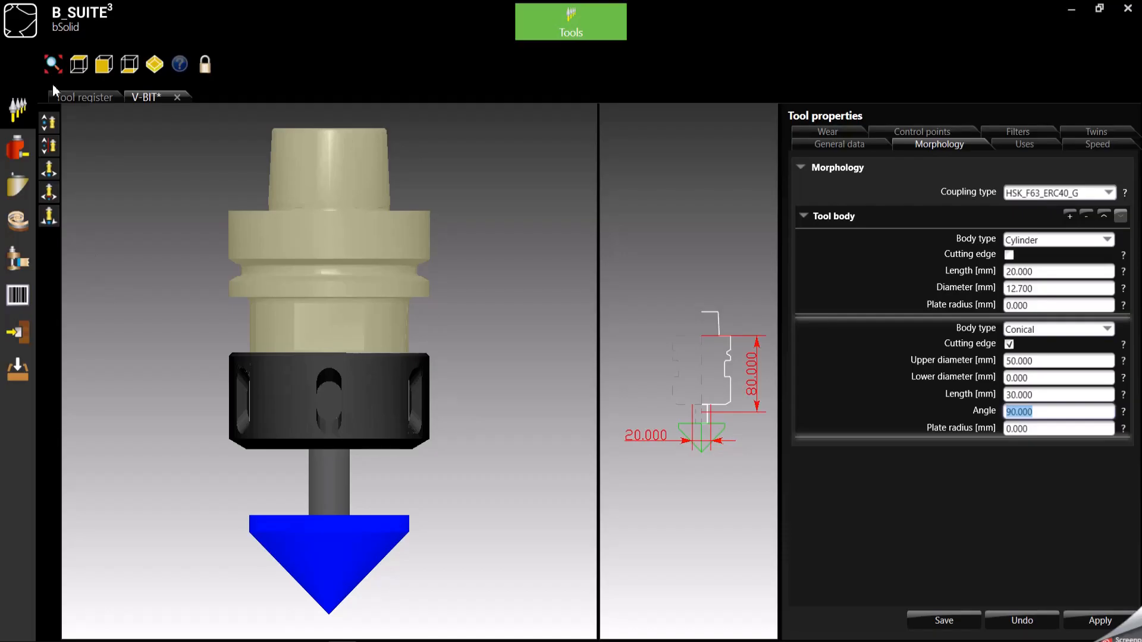
pyautogui.click(50, 192)
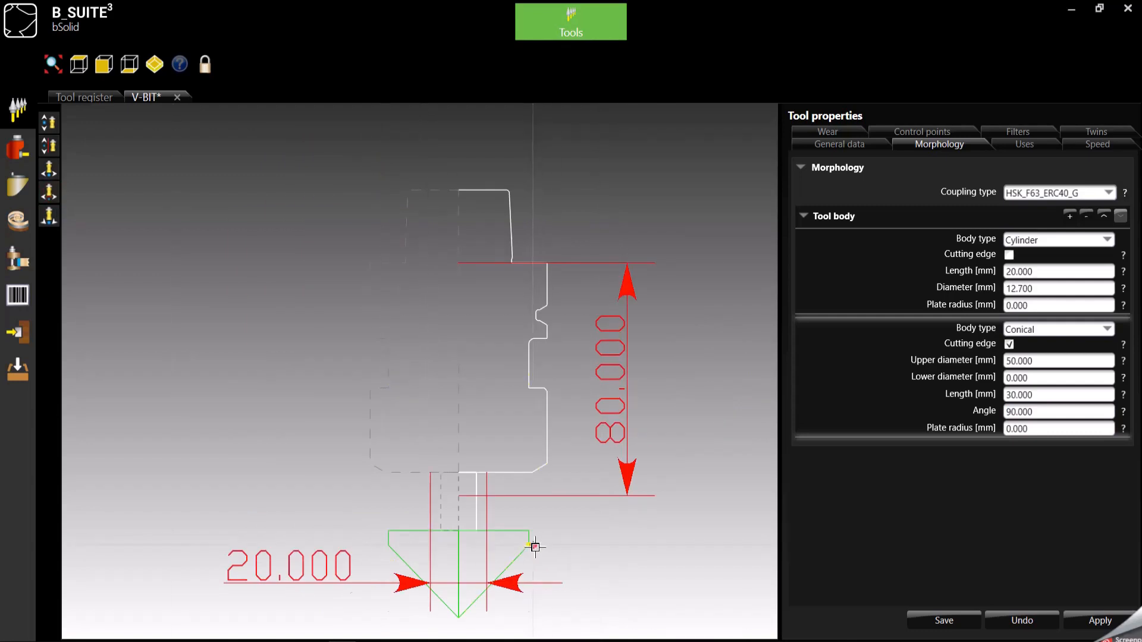
pyautogui.click(535, 548)
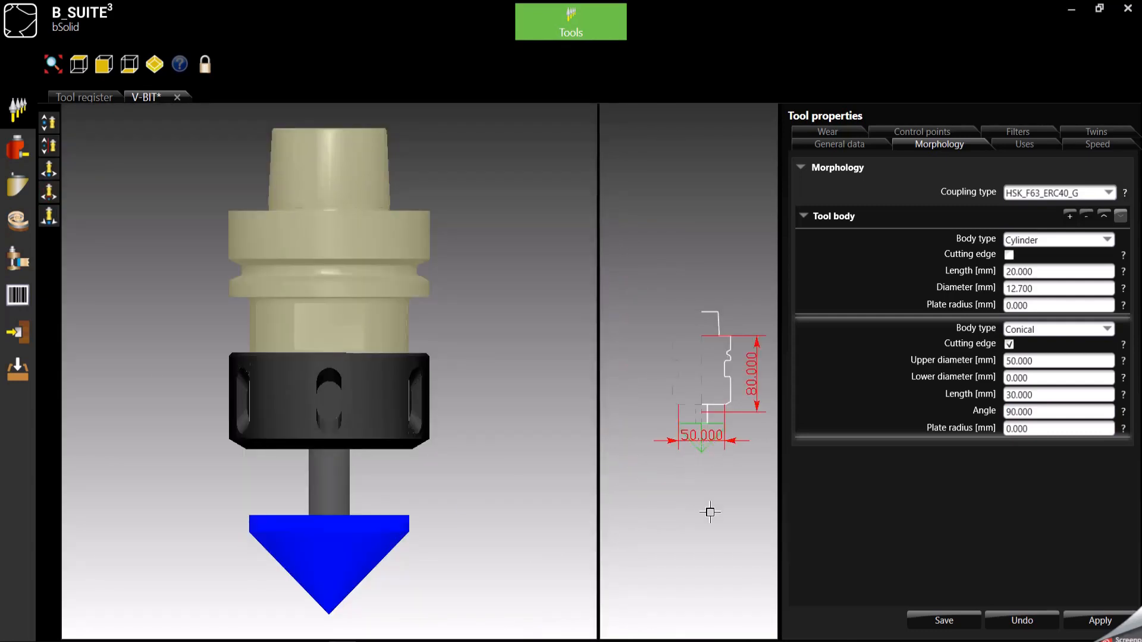
pyautogui.click(51, 148)
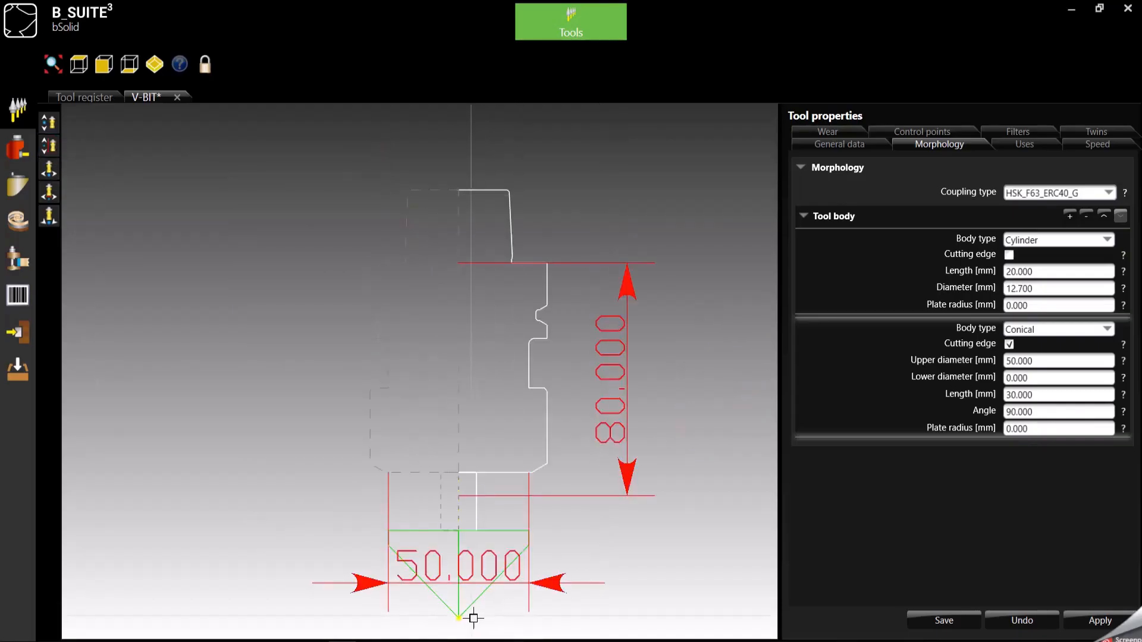
pyautogui.click(467, 620)
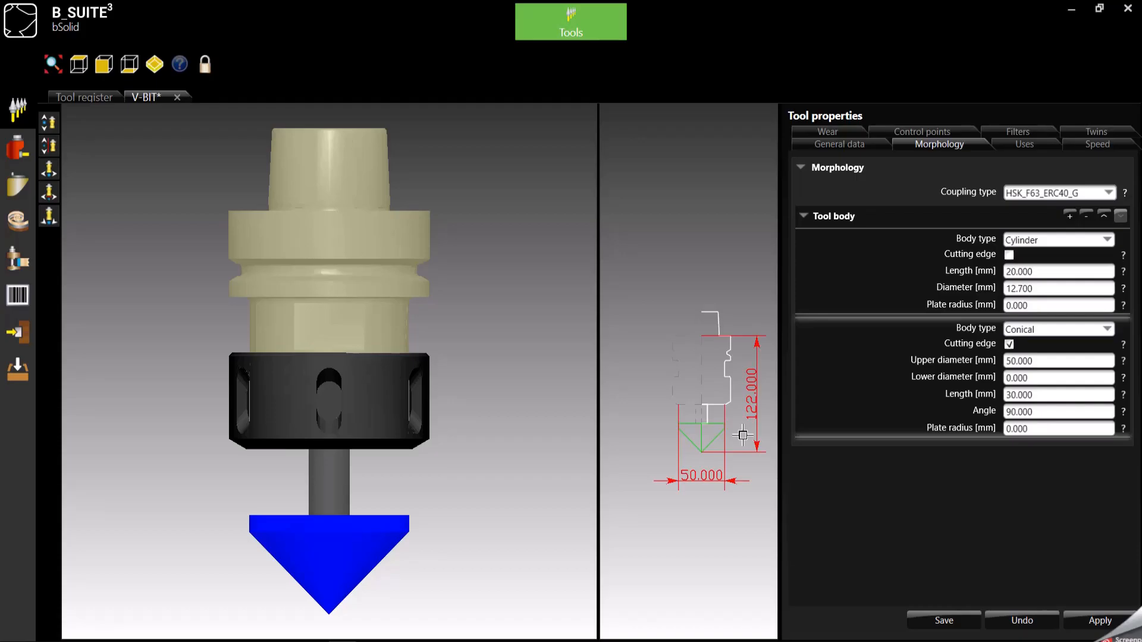
# Set the V-bit's maximum rotation speed to 10000 in its speed settings.
pyautogui.click(1080, 147)
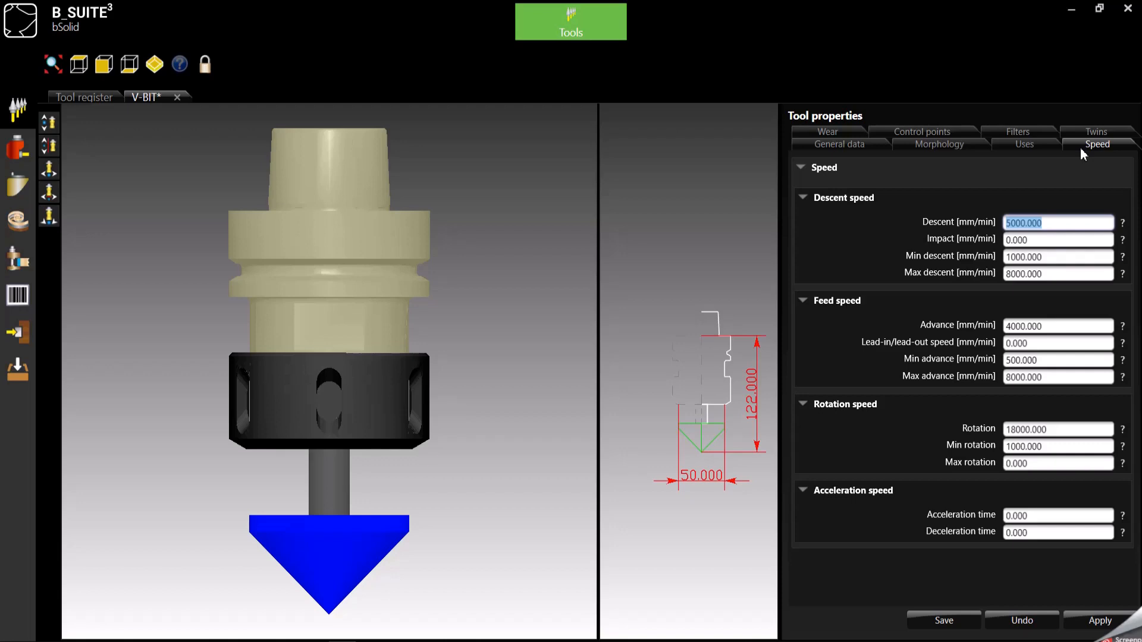
pyautogui.click(1049, 464)
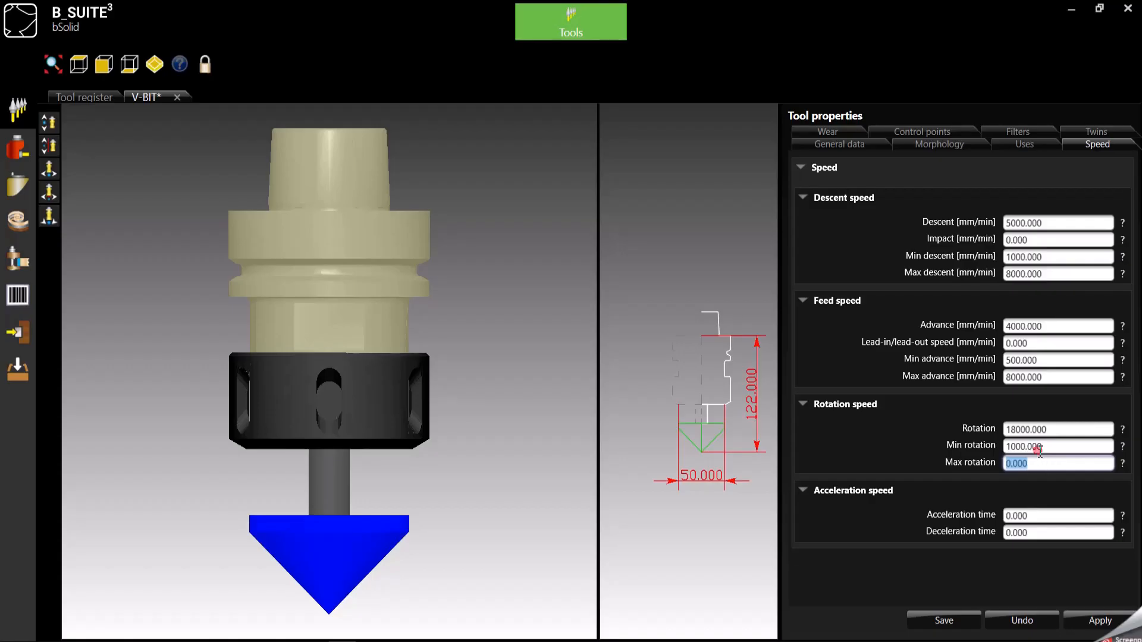
pyautogui.click(1034, 428)
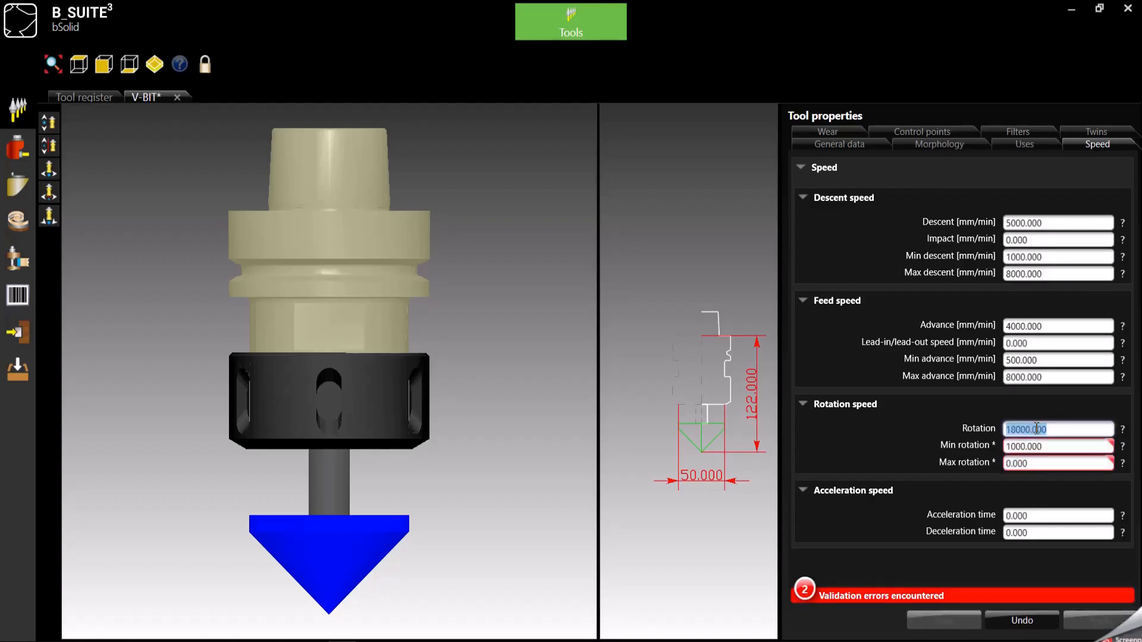
pyautogui.click(1044, 462)
pyautogui.write('1')
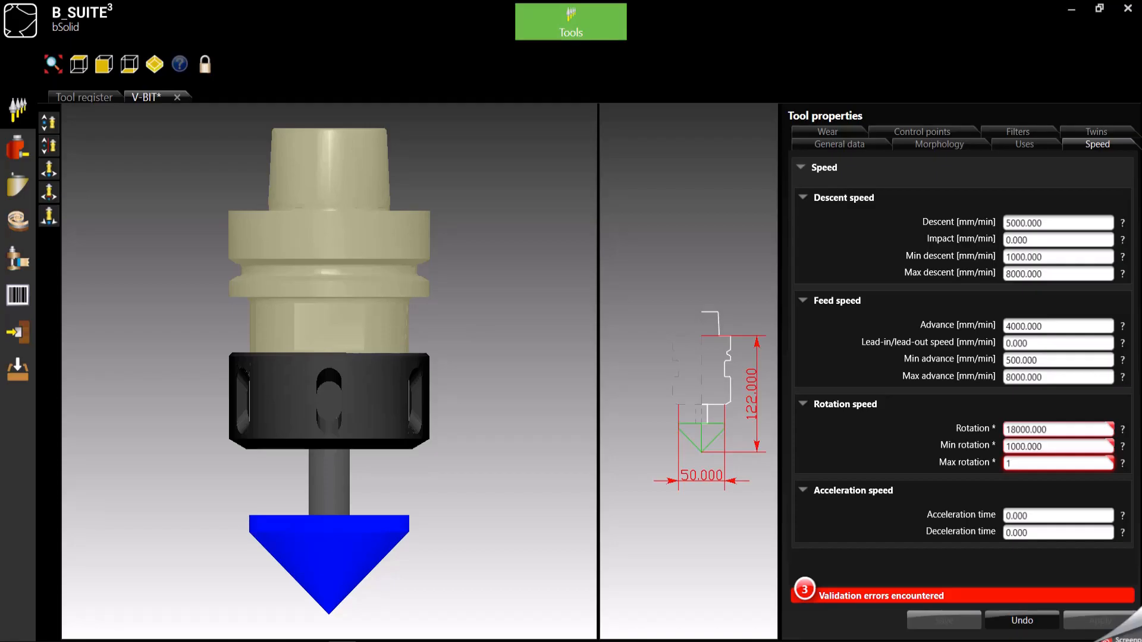
pyautogui.write('0000')
pyautogui.click(1033, 434)
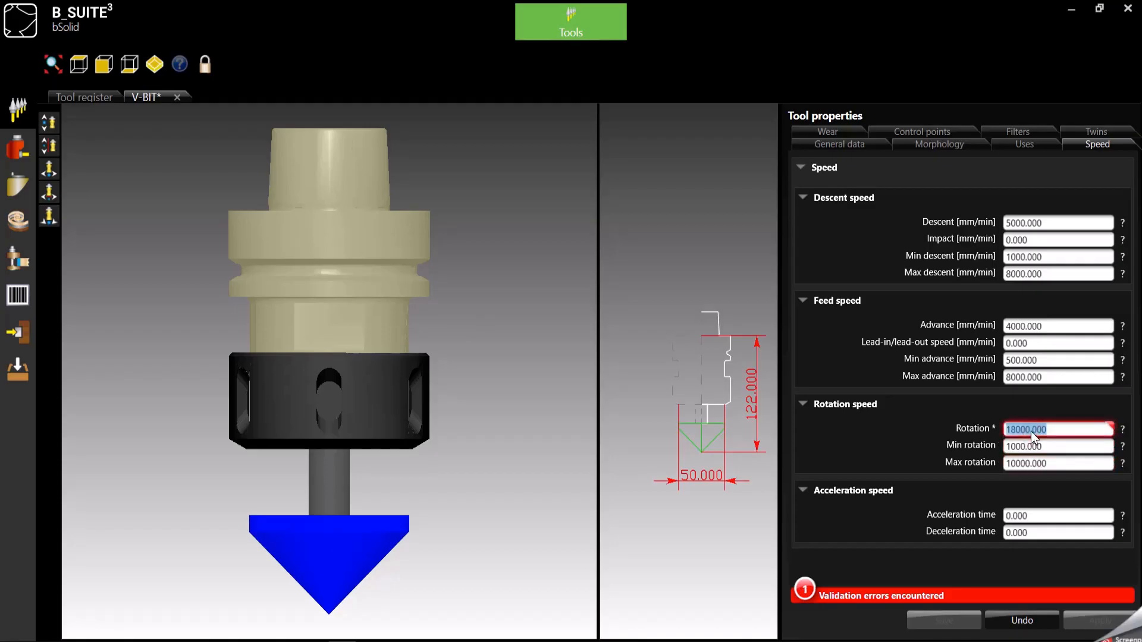
# Set the V-bit's standard rotation speed to 8000.
pyautogui.click(1022, 462)
pyautogui.click(1020, 448)
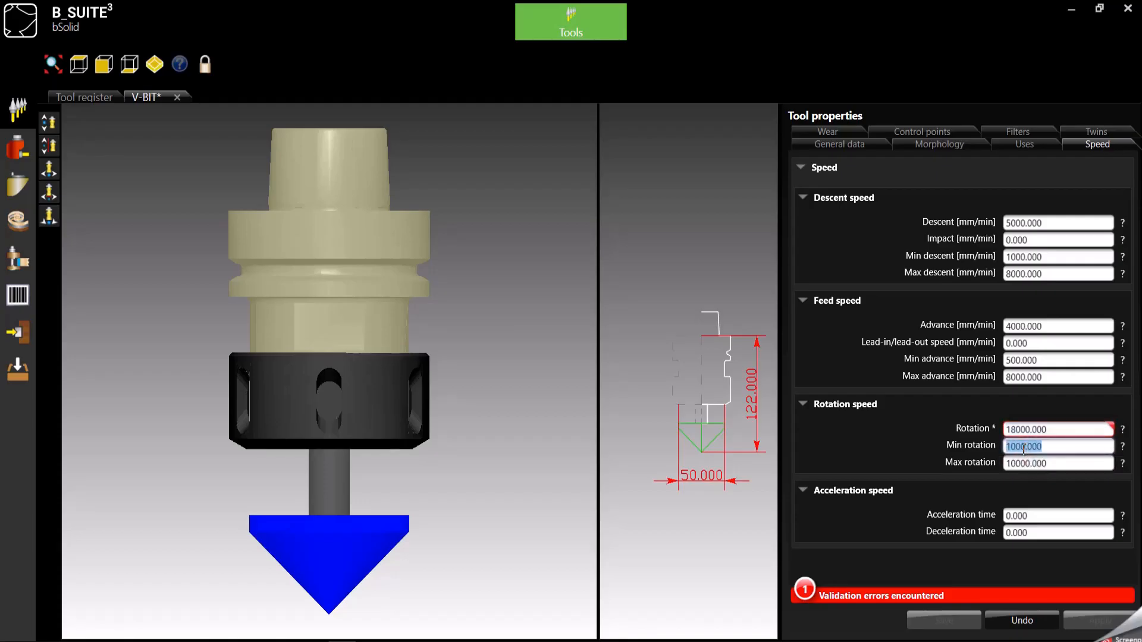
pyautogui.click(1035, 429)
pyautogui.write('80')
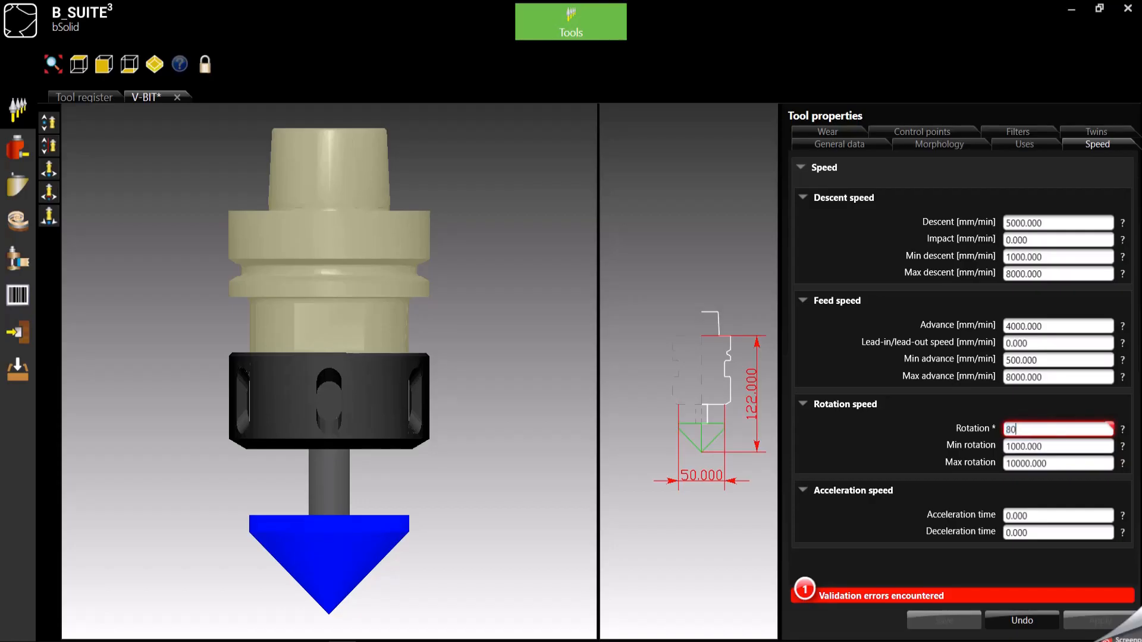
pyautogui.write('00')
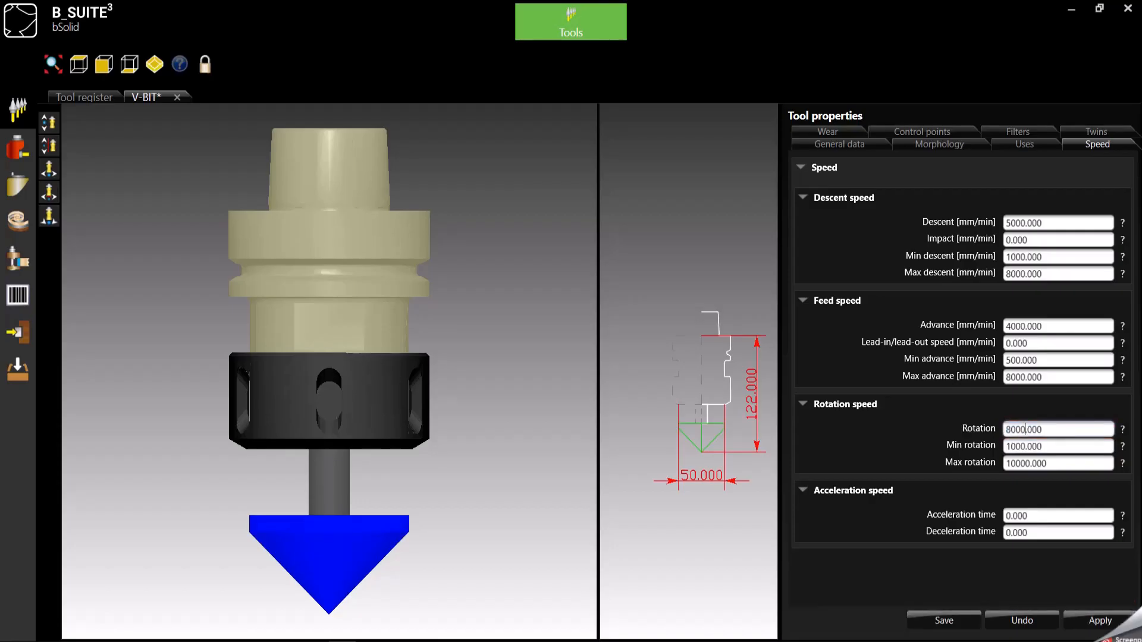
# Set the V-bit's standard rotation speed to 10000, equal to the maximum rotation.
pyautogui.click(1065, 446)
pyautogui.click(1044, 430)
pyautogui.click(1049, 463)
pyautogui.click(1043, 430)
pyautogui.click(1041, 464)
pyautogui.click(1042, 431)
pyautogui.write('10000.000')
pyautogui.click(1063, 446)
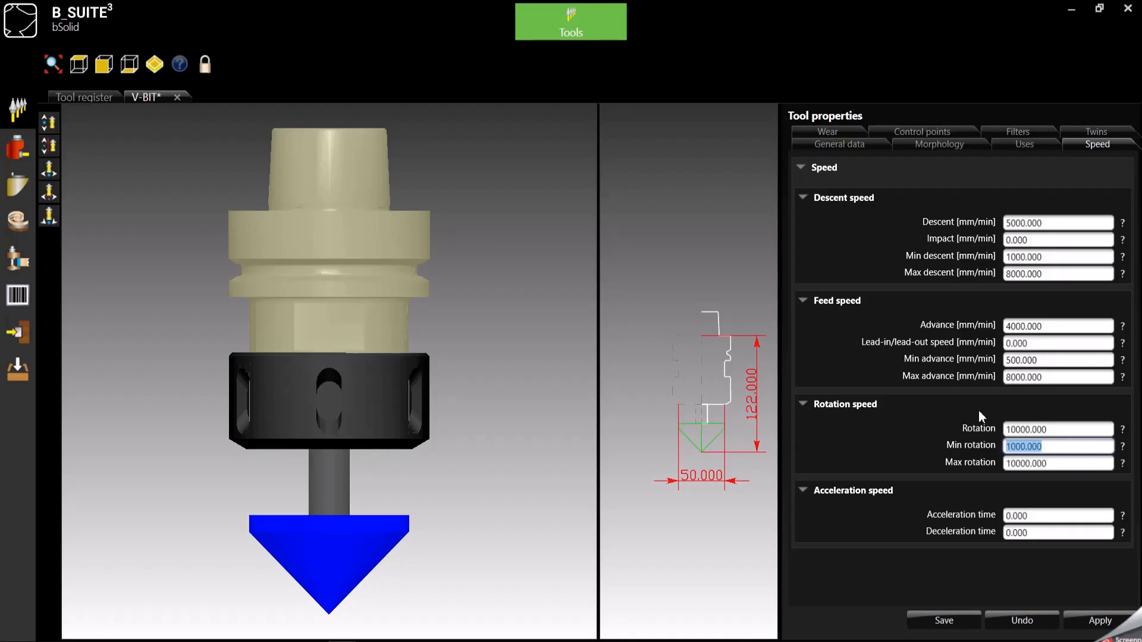
# Set both the acceleration time and the deceleration time to 3, and save the V-bit tool.
pyautogui.click(1033, 516)
pyautogui.write('3')
pyautogui.click(1051, 530)
pyautogui.write('3')
pyautogui.click(1041, 516)
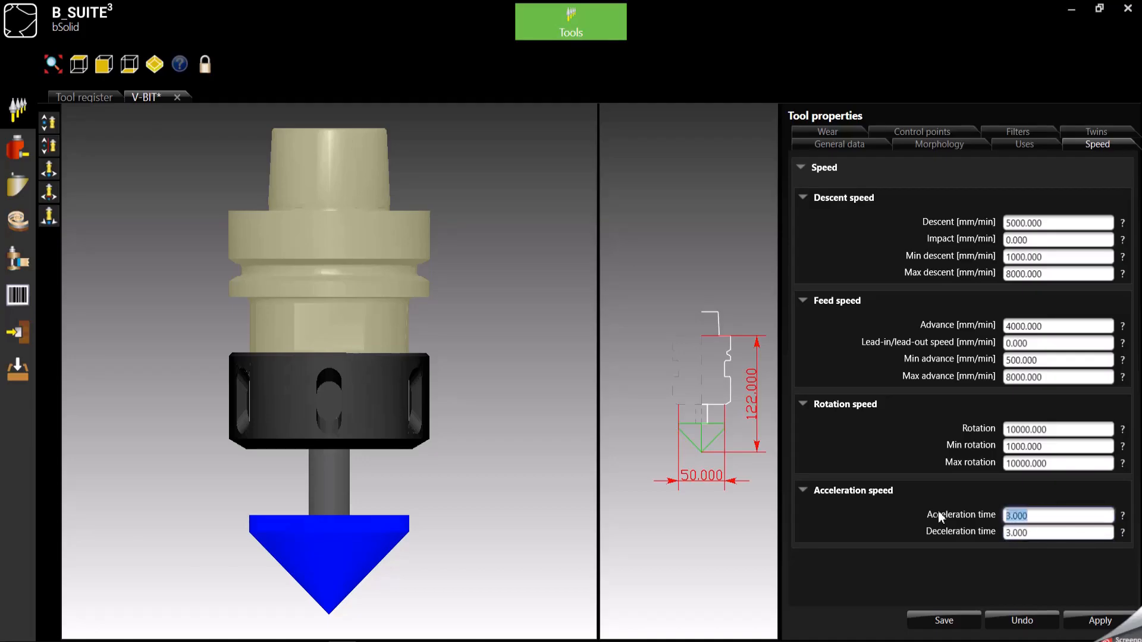
pyautogui.click(944, 620)
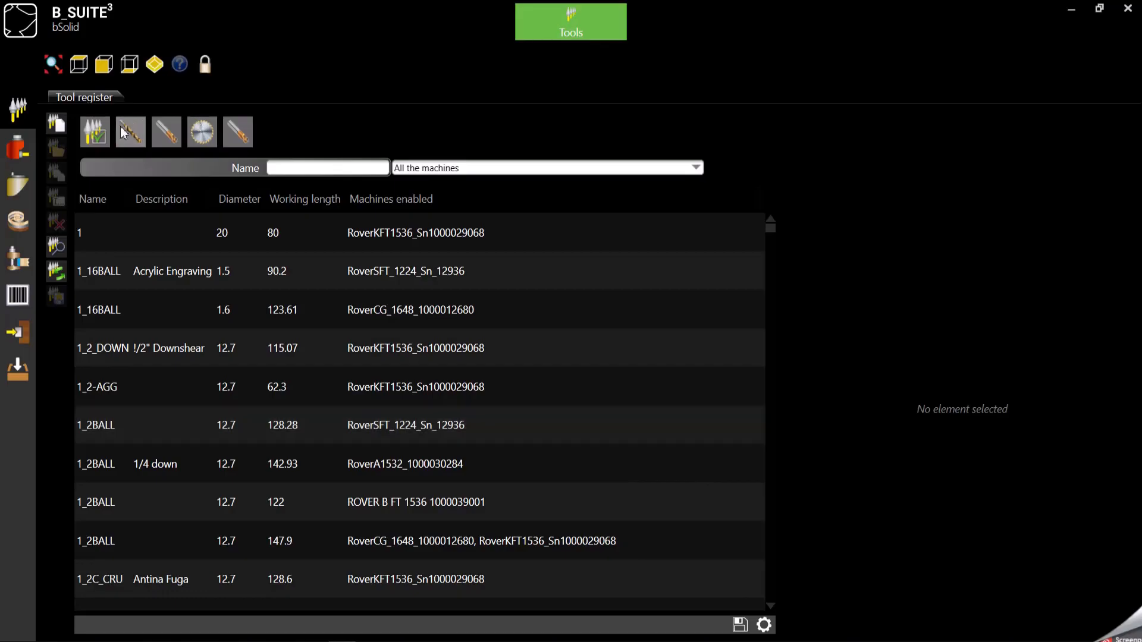
# Create a new milling cutter named SURFACE in the tool register, based on the General mill model.
pyautogui.click(56, 124)
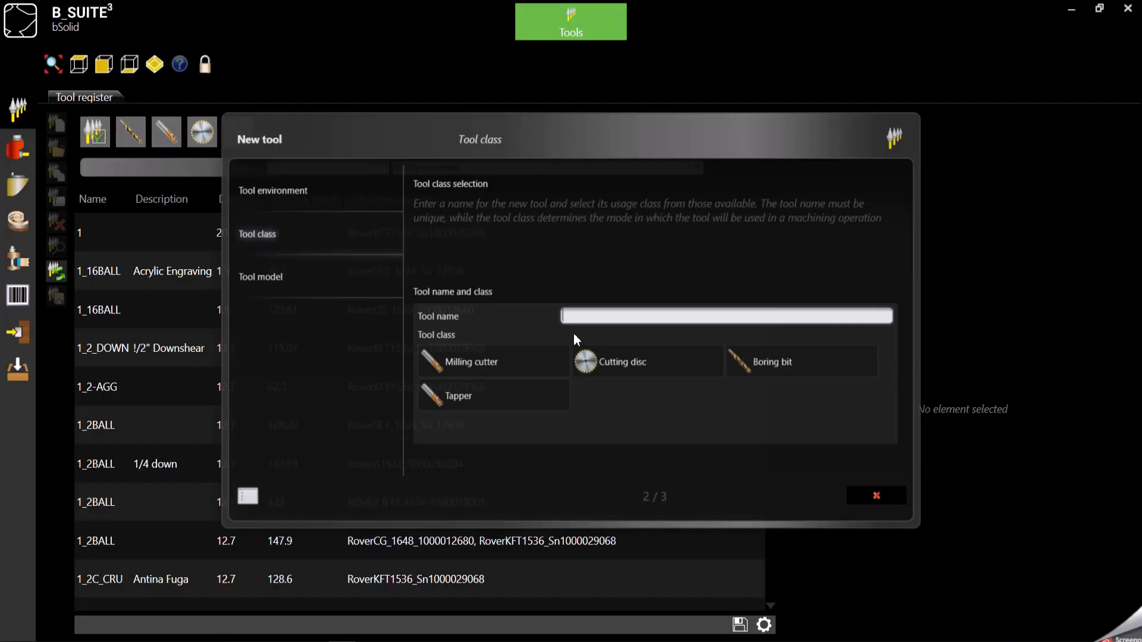
pyautogui.write('SURFACE')
pyautogui.click(496, 360)
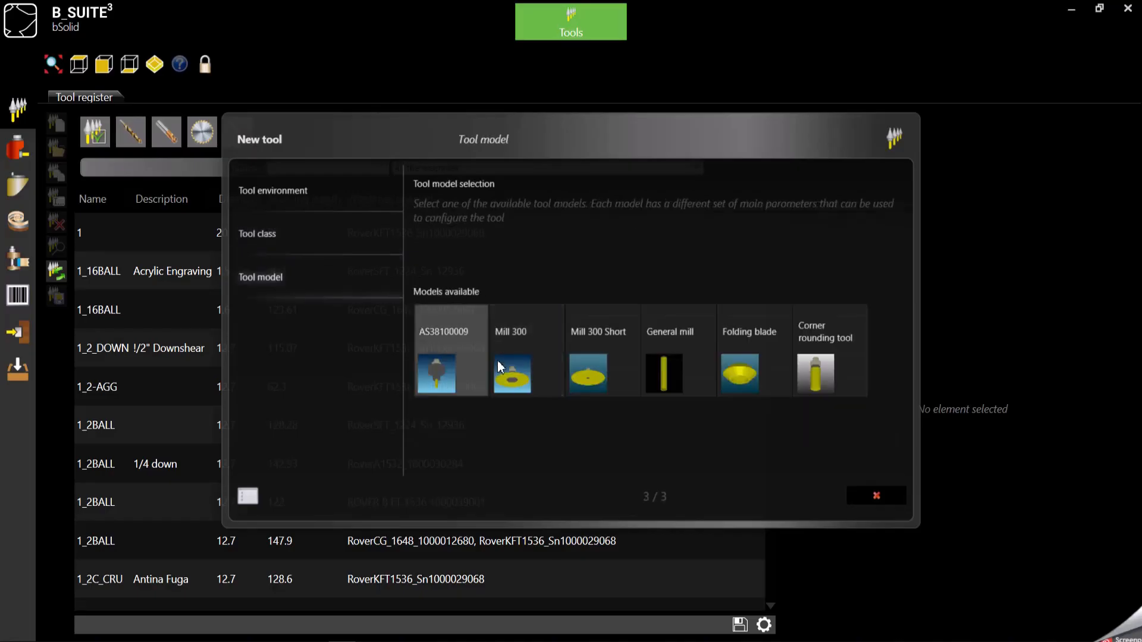
pyautogui.click(664, 358)
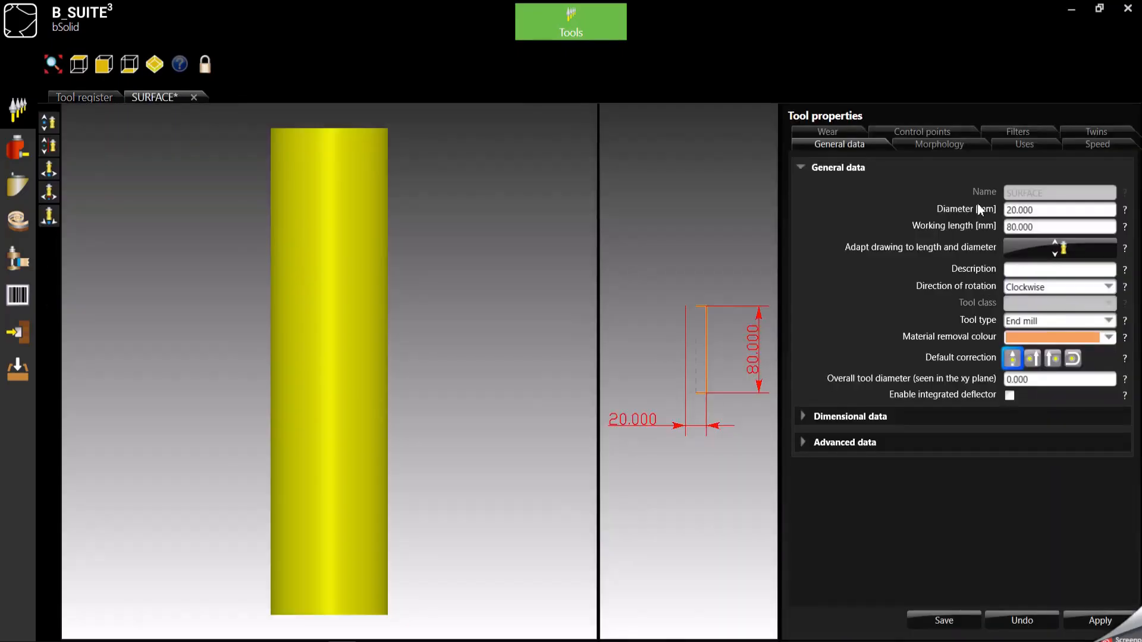
# Assign the HSK_F63_ERC32_G coupling to the SURFACE tool in its morphology settings.
pyautogui.click(951, 145)
pyautogui.click(1023, 193)
pyautogui.scroll(-1, 1058, 299)
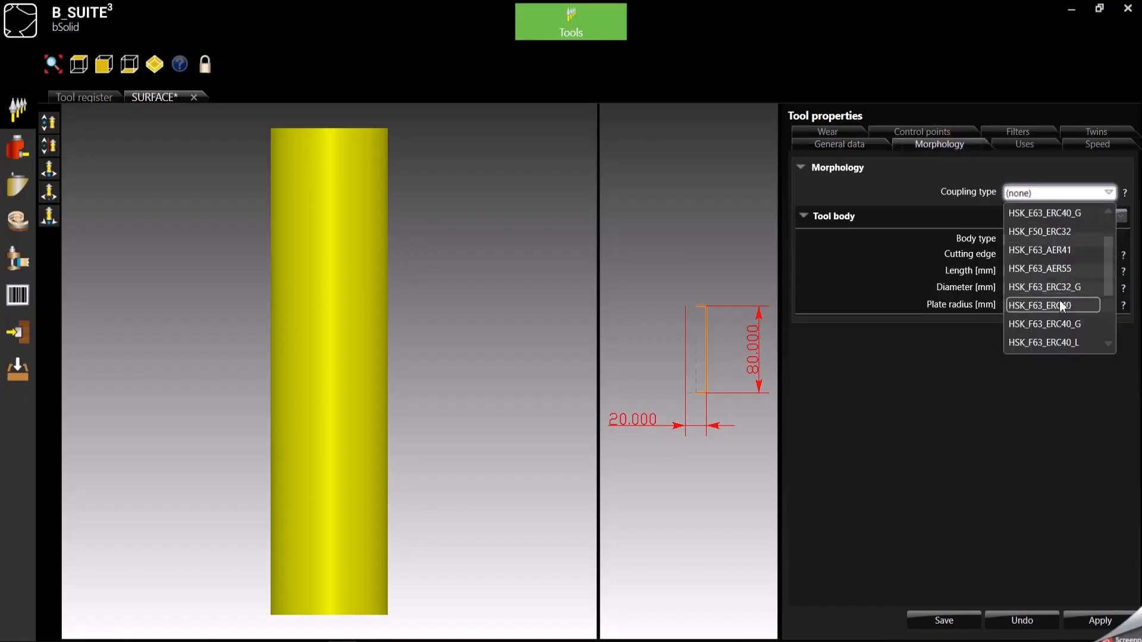
pyautogui.click(1065, 329)
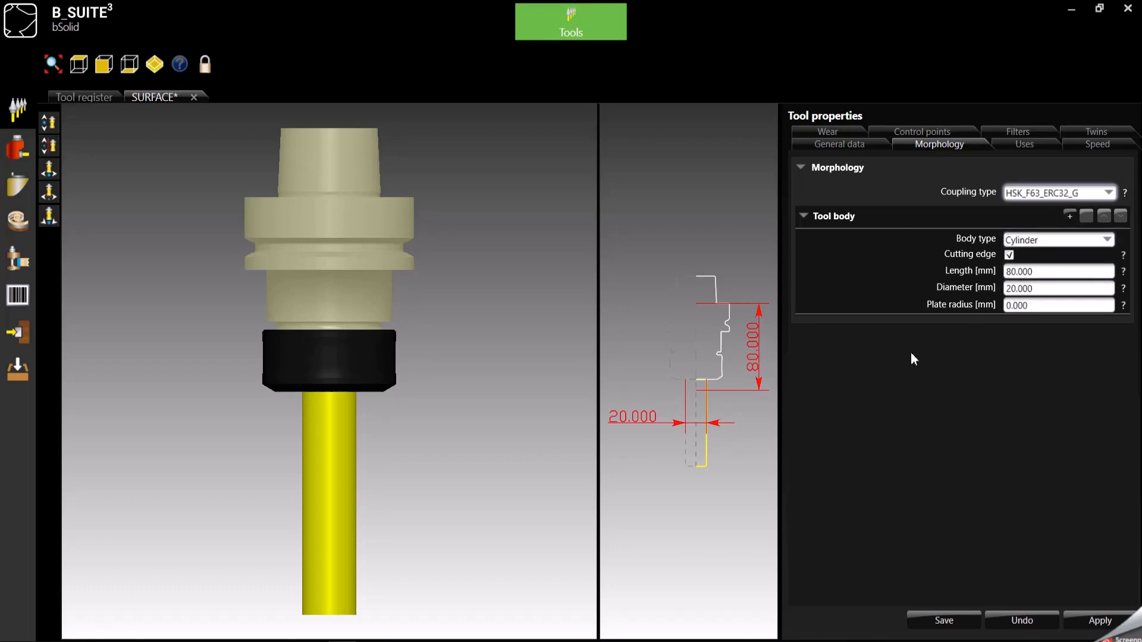
# Make the cylindrical tool body a non-cutting shank and set its length to 30 mm.
pyautogui.click(968, 284)
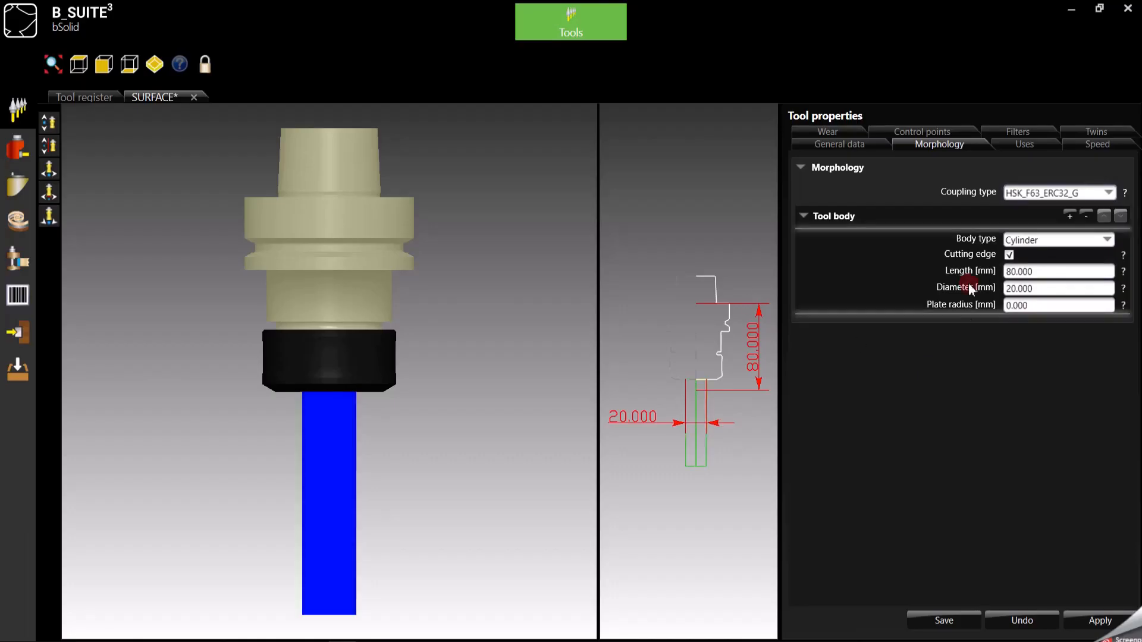
pyautogui.click(1010, 255)
pyautogui.click(1025, 272)
pyautogui.write('30')
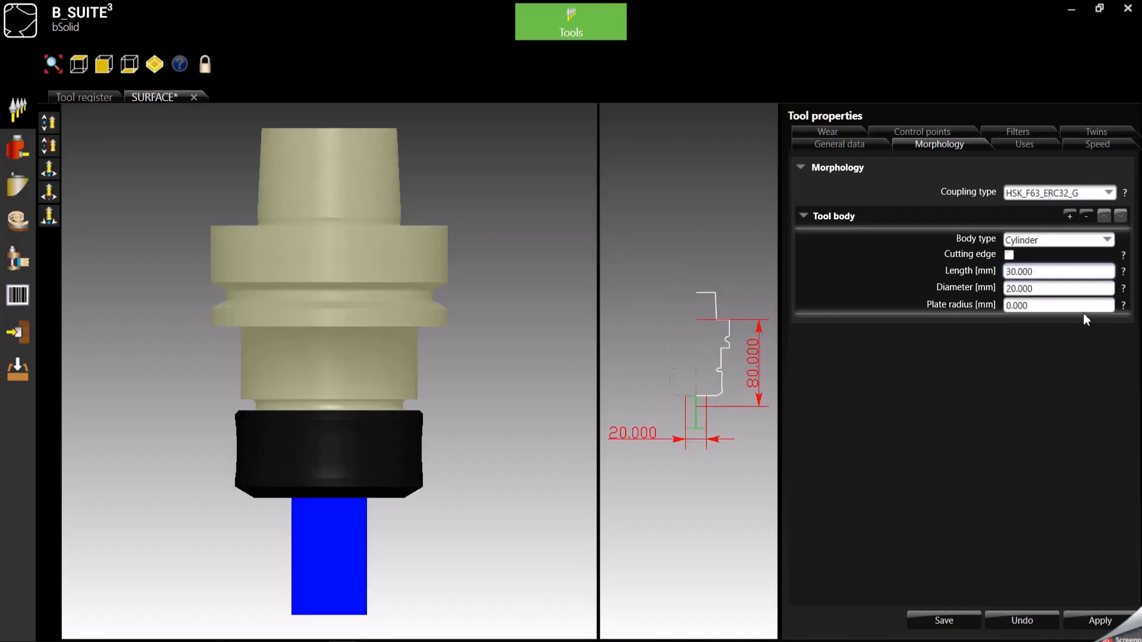
# Set the shank's diameter to 12.7 mm.
pyautogui.click(1041, 287)
pyautogui.write('.7')
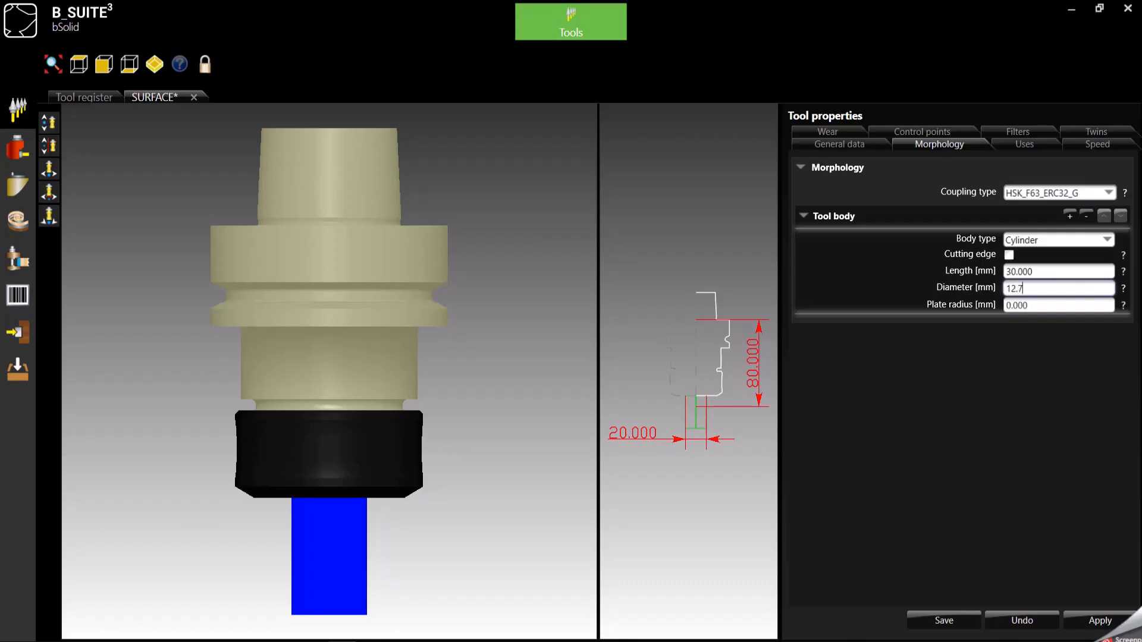
pyautogui.click(1035, 305)
pyautogui.doubleClick(1035, 305)
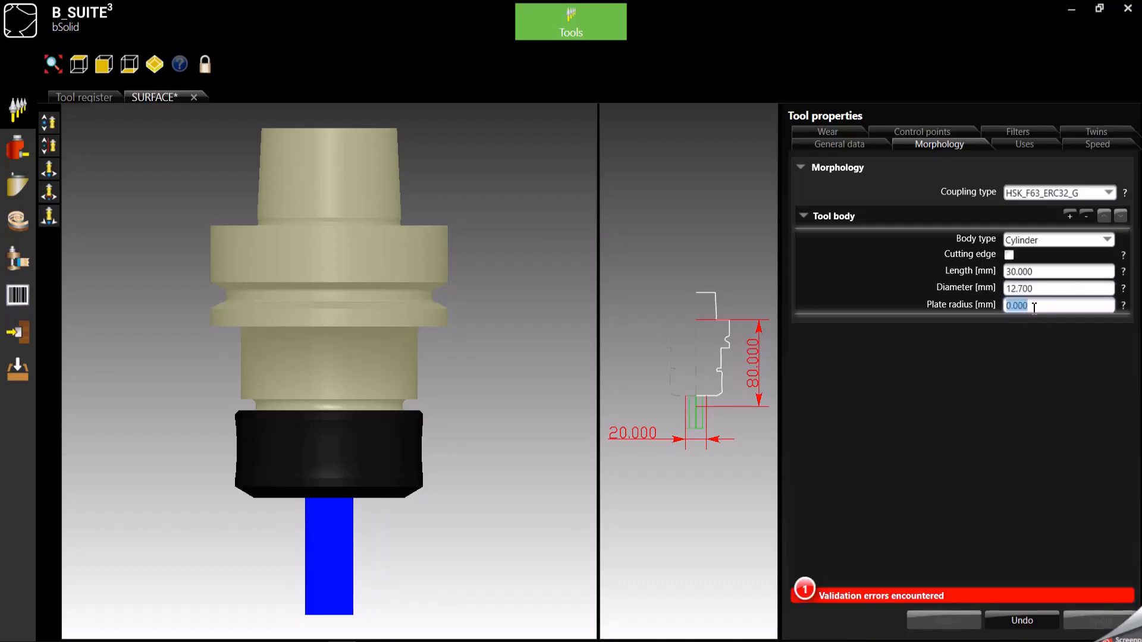
# Set the shank's diameter to 19.05 mm.
pyautogui.doubleClick(1037, 290)
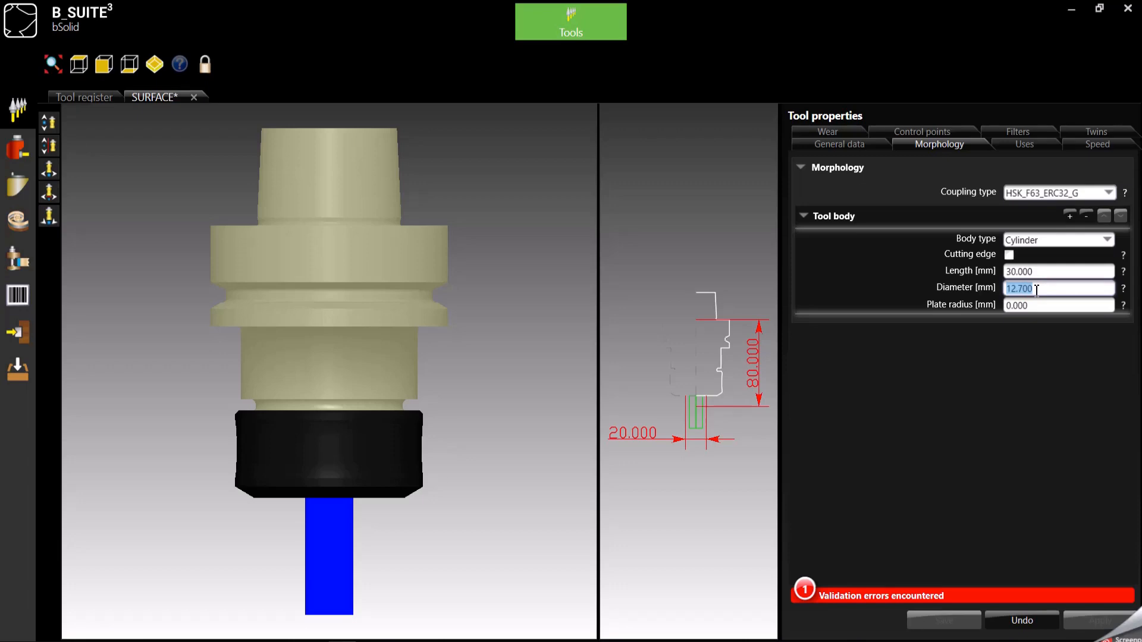
pyautogui.write('19.05')
pyautogui.press('Return')
pyautogui.press('Tab')
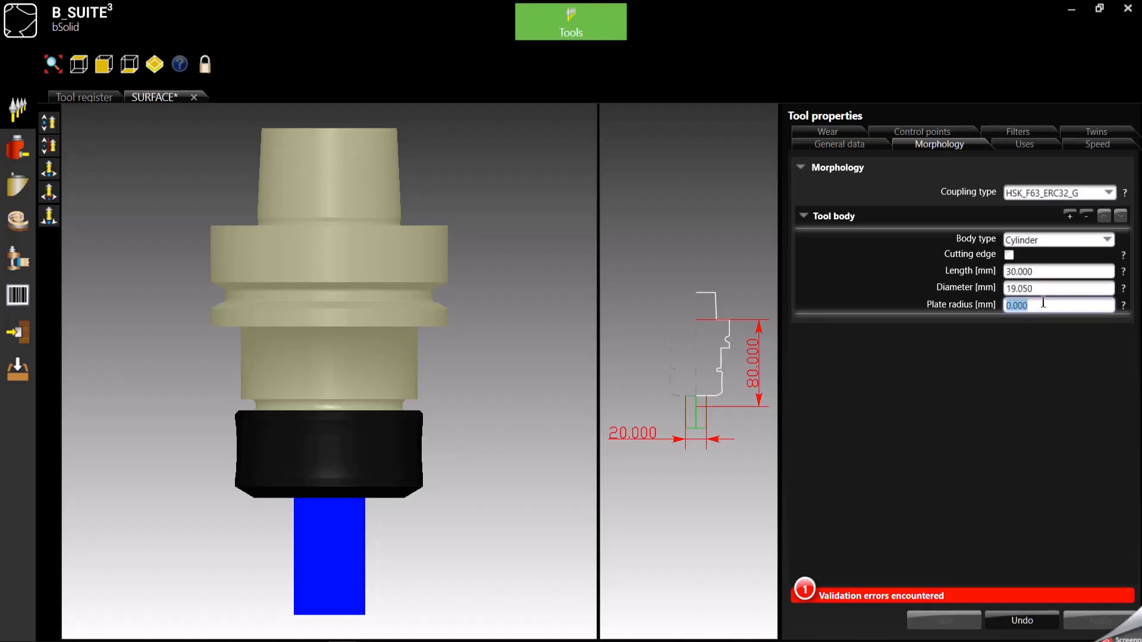
# Add a second cylindrical cutting body below the shank with a length of 20 mm and a diameter of 100 mm.
pyautogui.click(1070, 216)
pyautogui.click(962, 352)
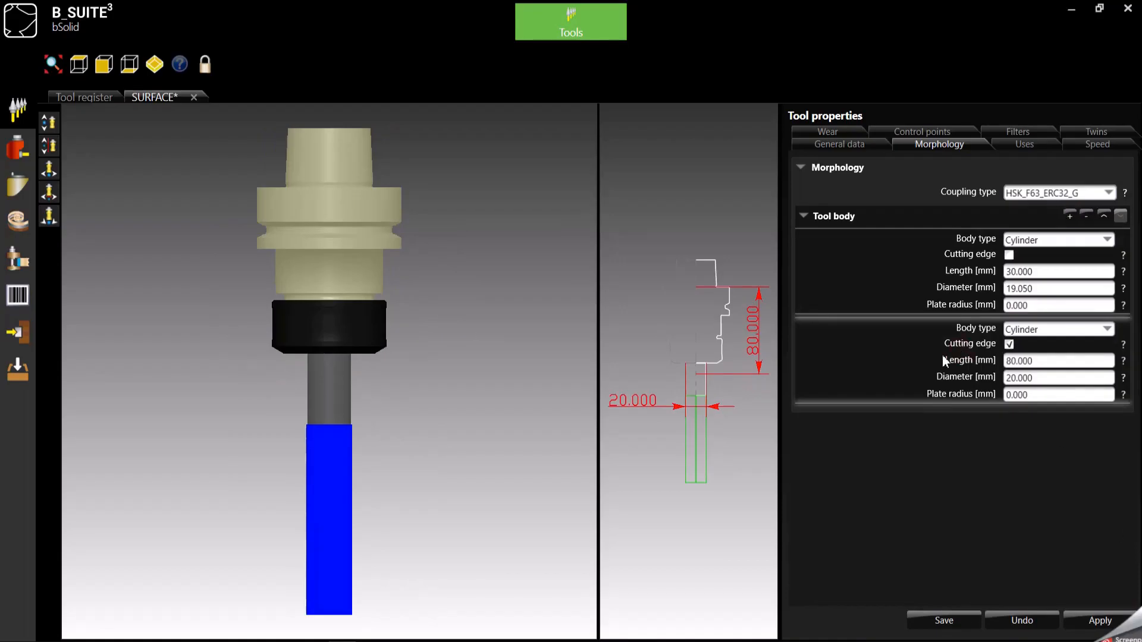
pyautogui.click(1026, 361)
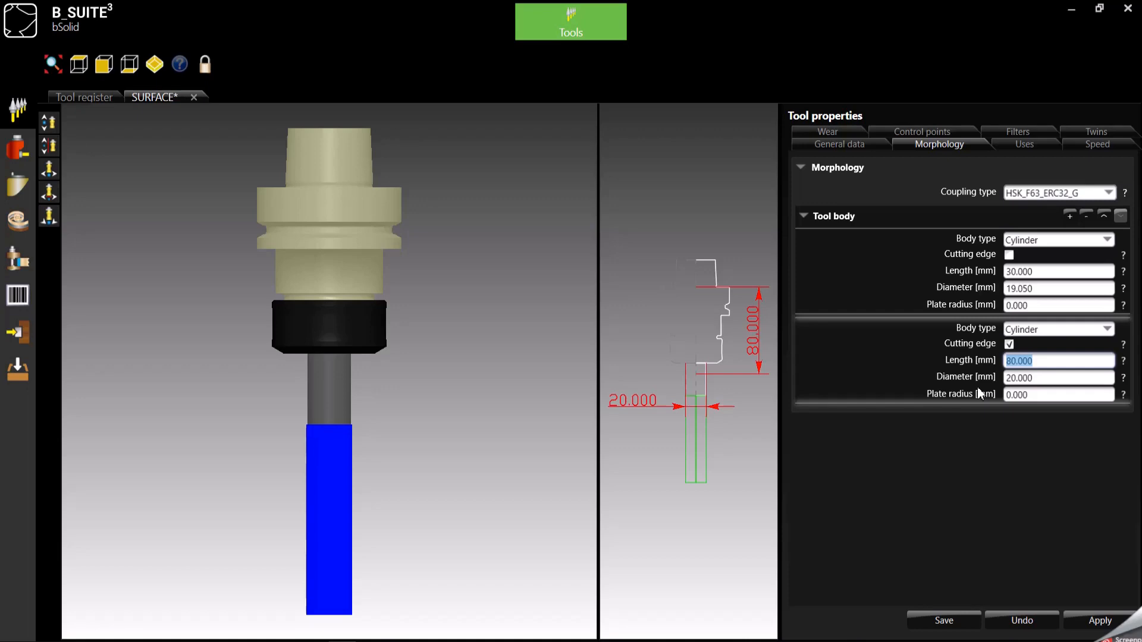
pyautogui.write('20')
pyautogui.click(1028, 378)
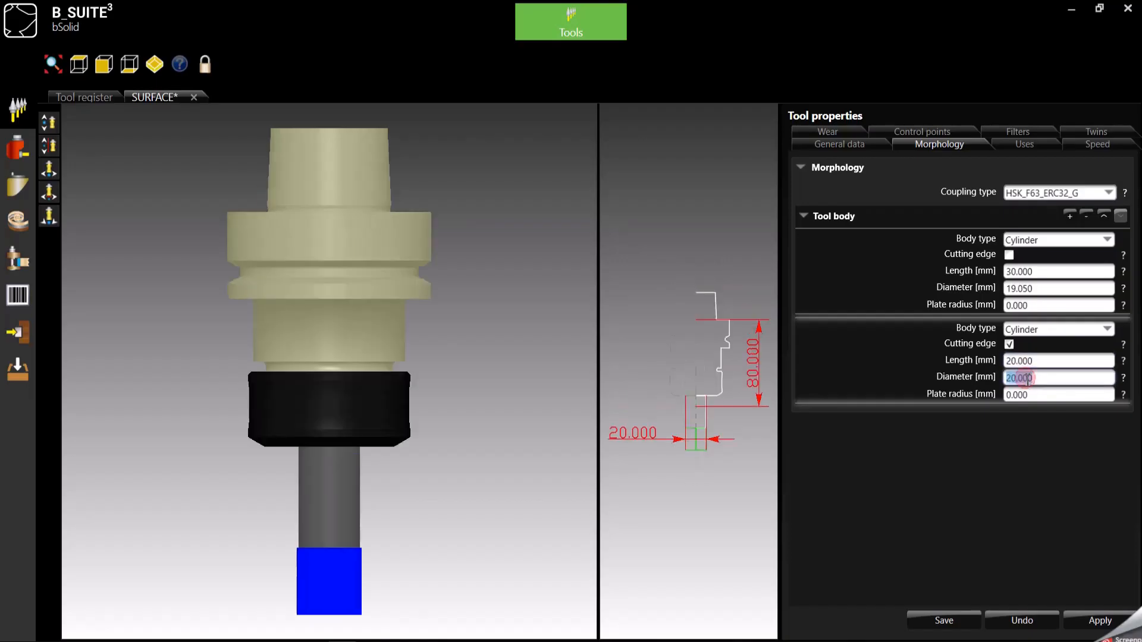
pyautogui.write('100')
pyautogui.press('Return')
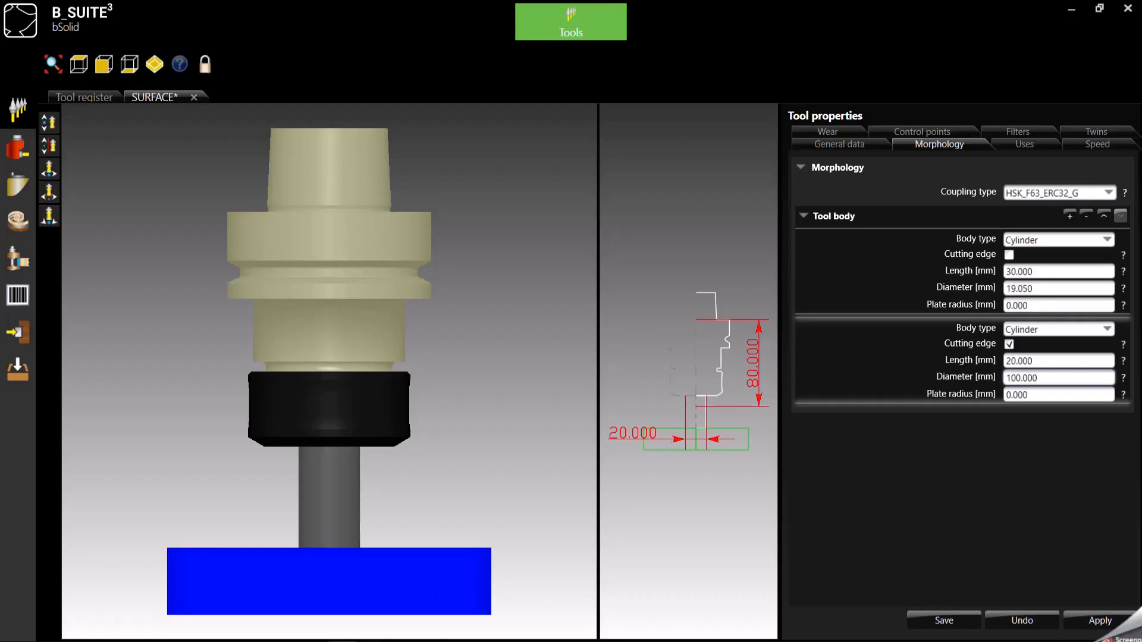
# Check the surfacing cutter's reference picture in Photos, return to bSolid, and change the second tool body to conical.
pyautogui.click(418, 604)
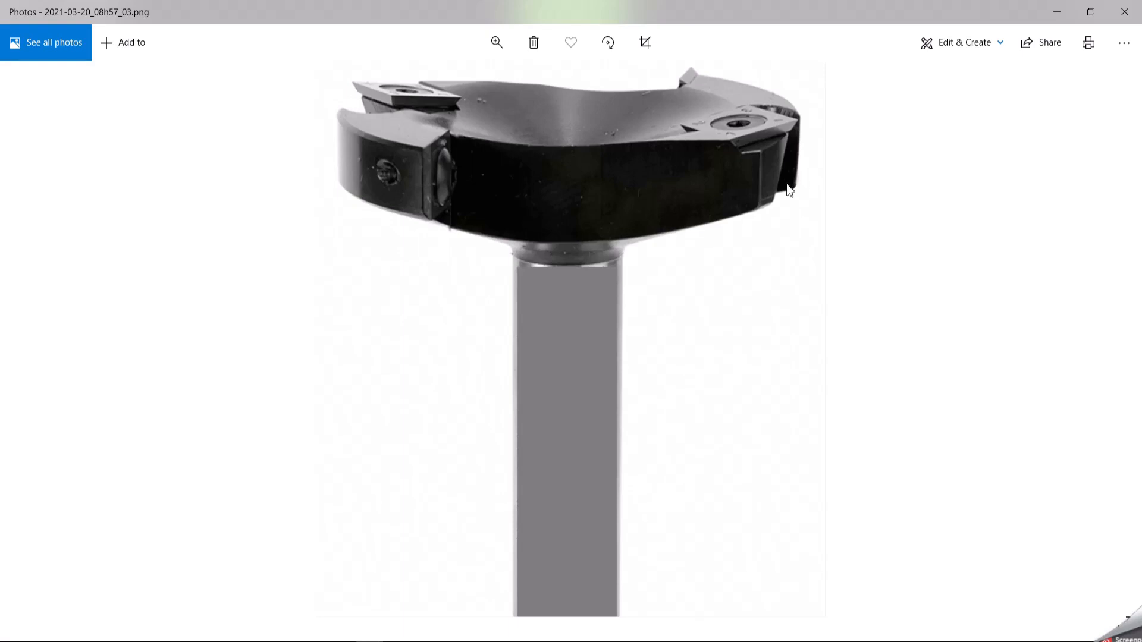
pyautogui.click(1057, 12)
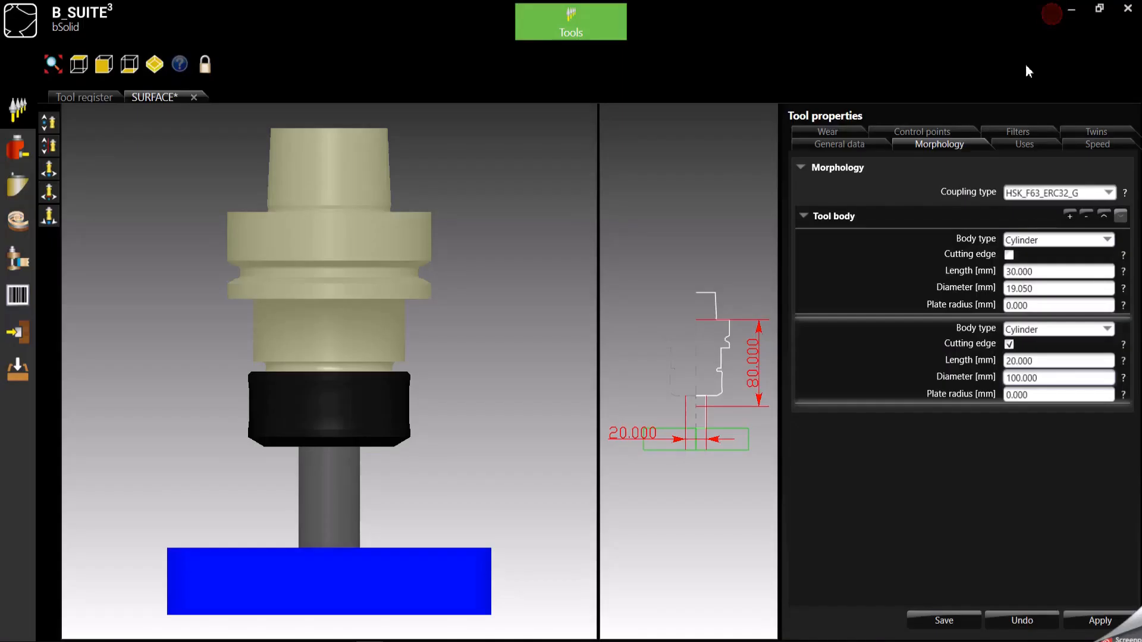
pyautogui.click(1023, 331)
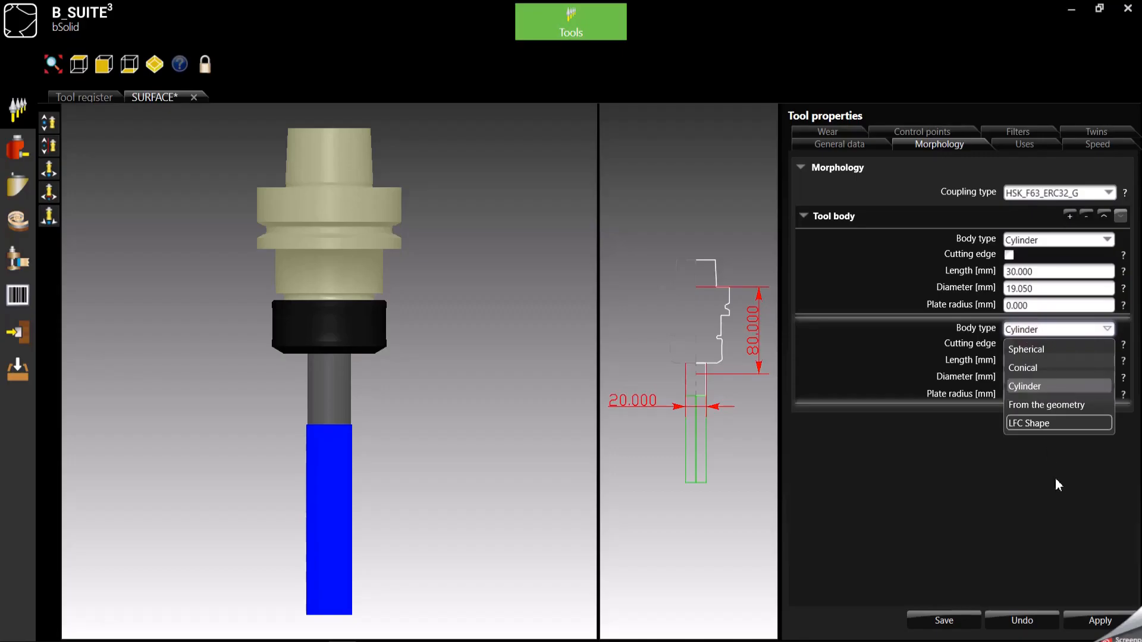
pyautogui.click(1028, 367)
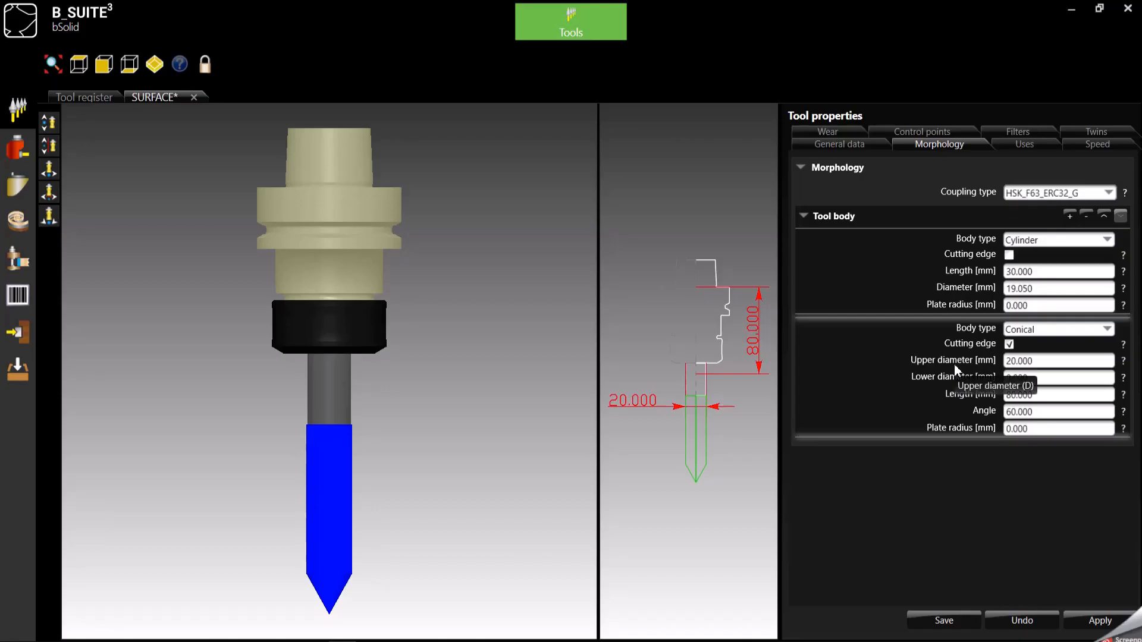
# Set the conical body's upper diameter to 19.05 mm and its lower diameter to 100 mm.
pyautogui.click(1020, 362)
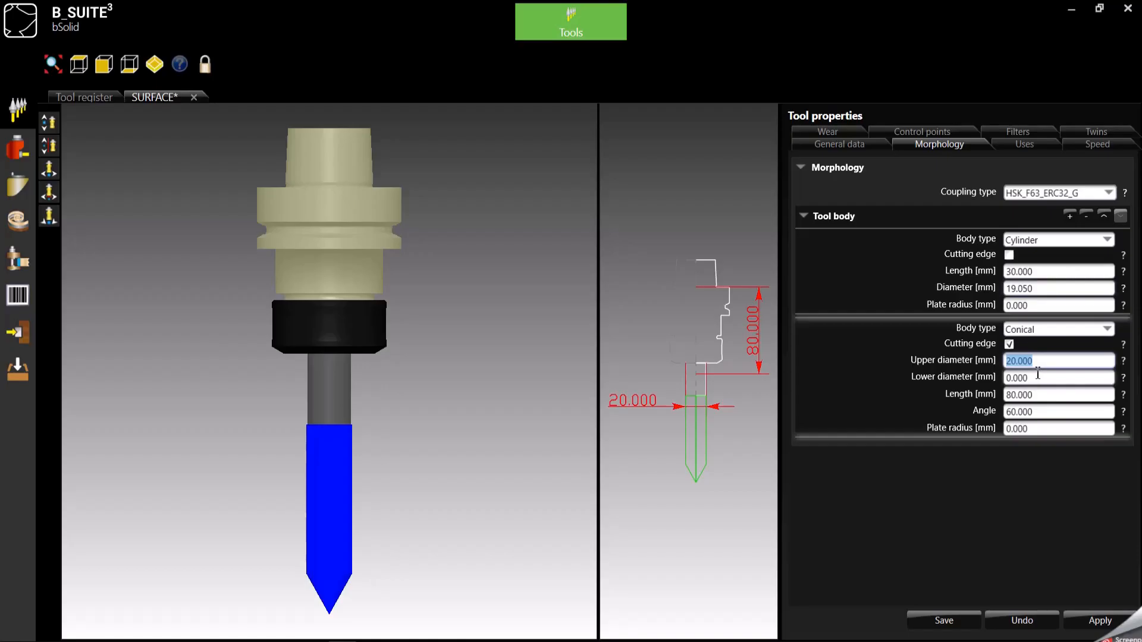
pyautogui.write('19.050')
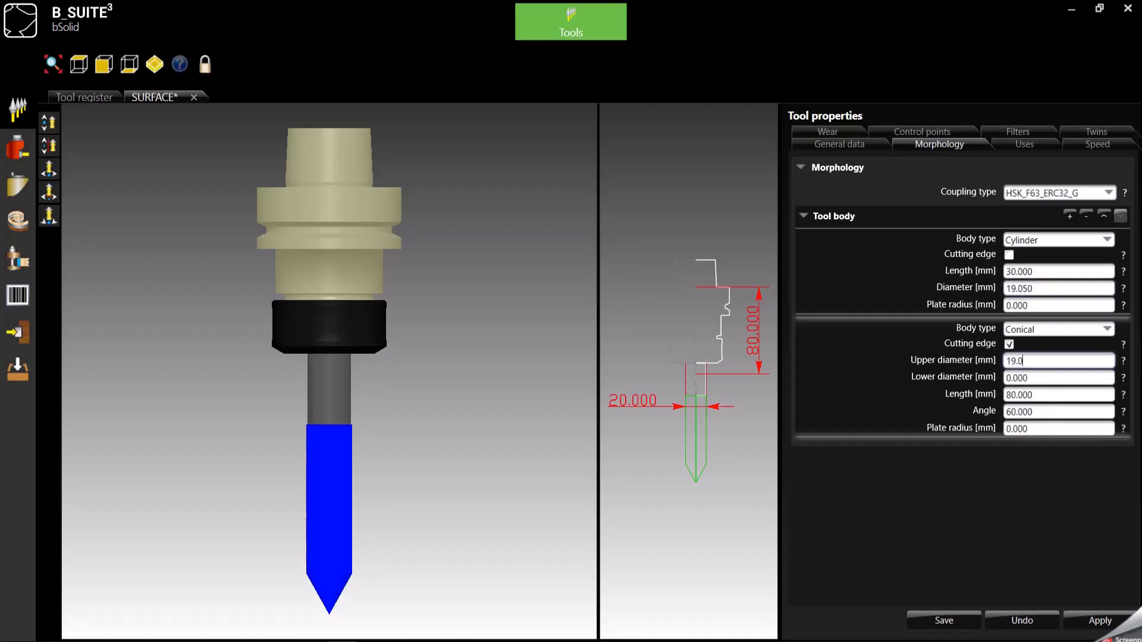
pyautogui.click(1024, 377)
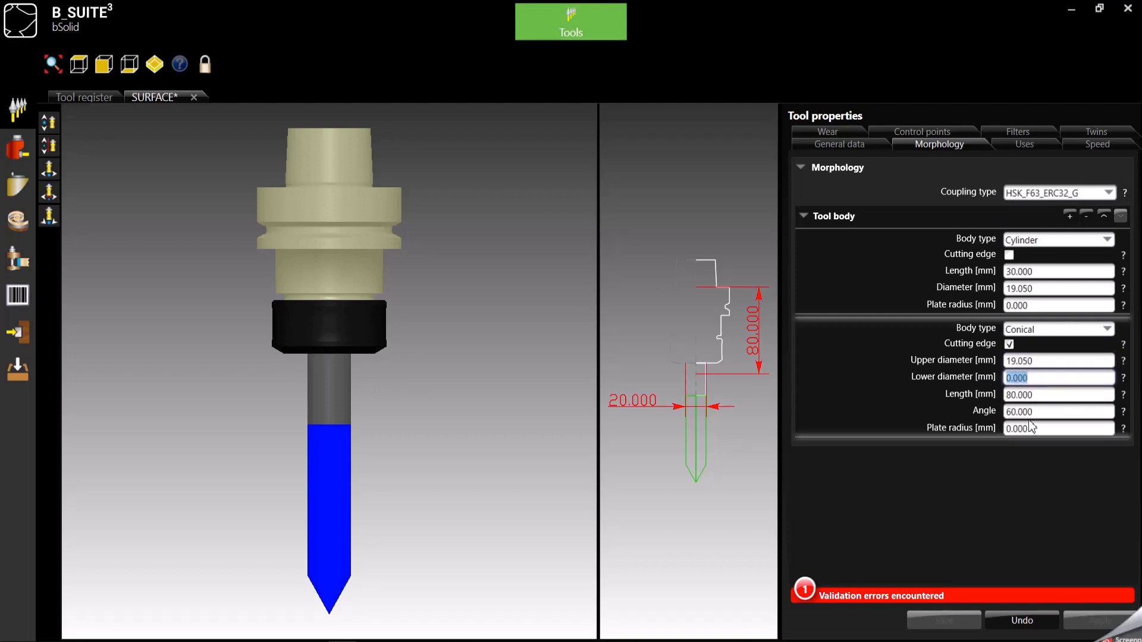
pyautogui.write('100')
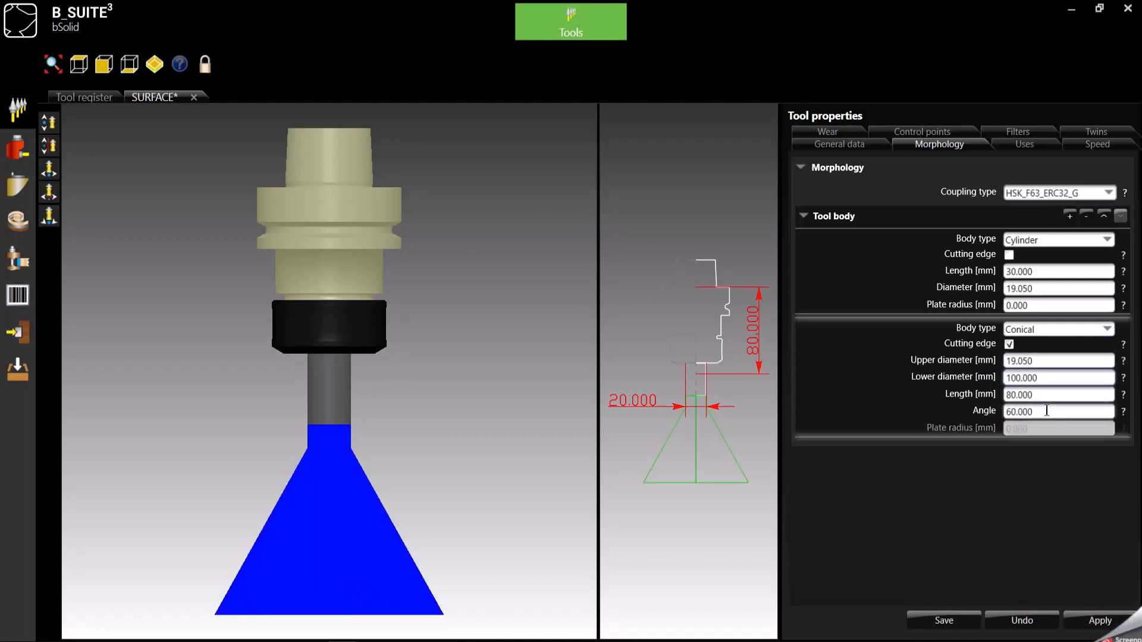
# Set the conical body's length to 70.105 mm.
pyautogui.click(1045, 395)
pyautogui.write('70.105')
pyautogui.click(1047, 413)
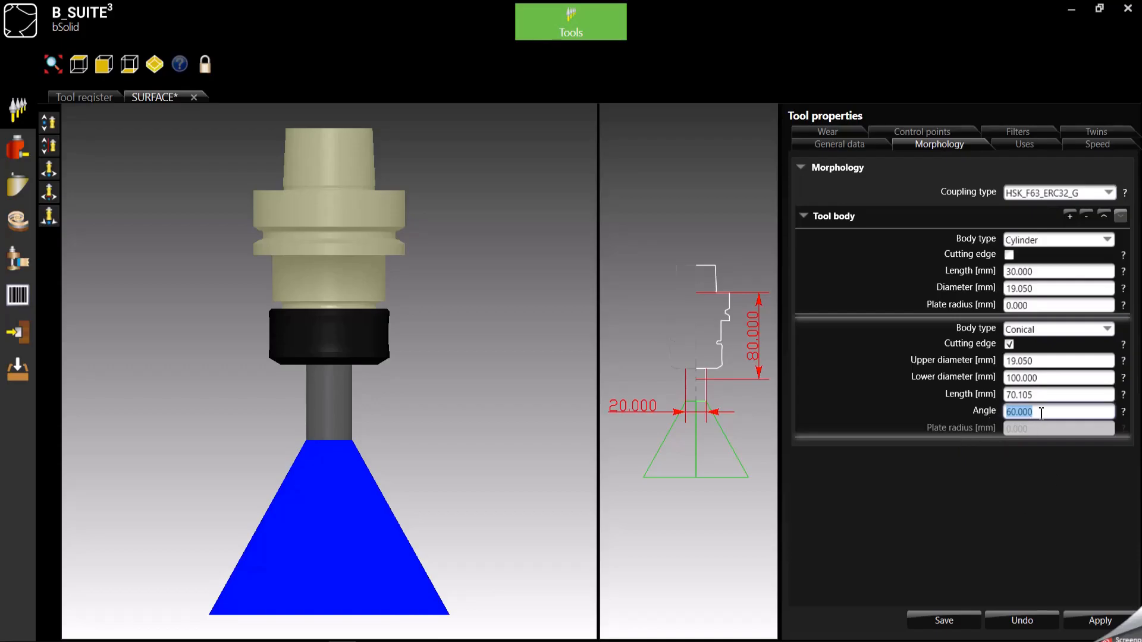
# Set the conical body's angle to 160 and its length to 10 mm.
pyautogui.write('160')
pyautogui.press('Return')
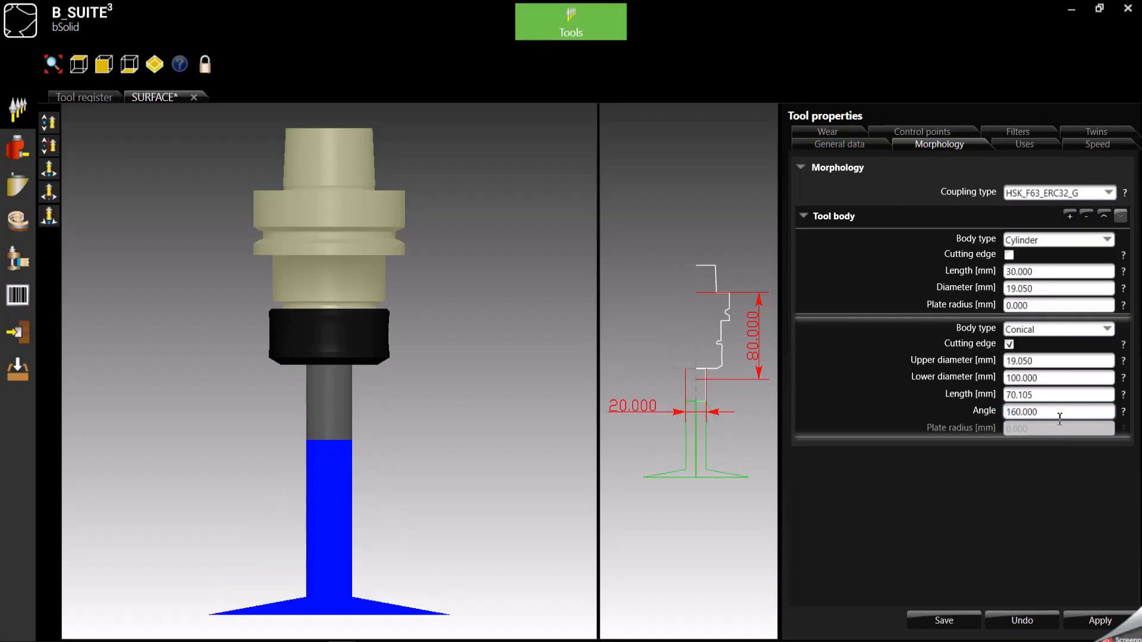
pyautogui.click(1045, 393)
pyautogui.write('15')
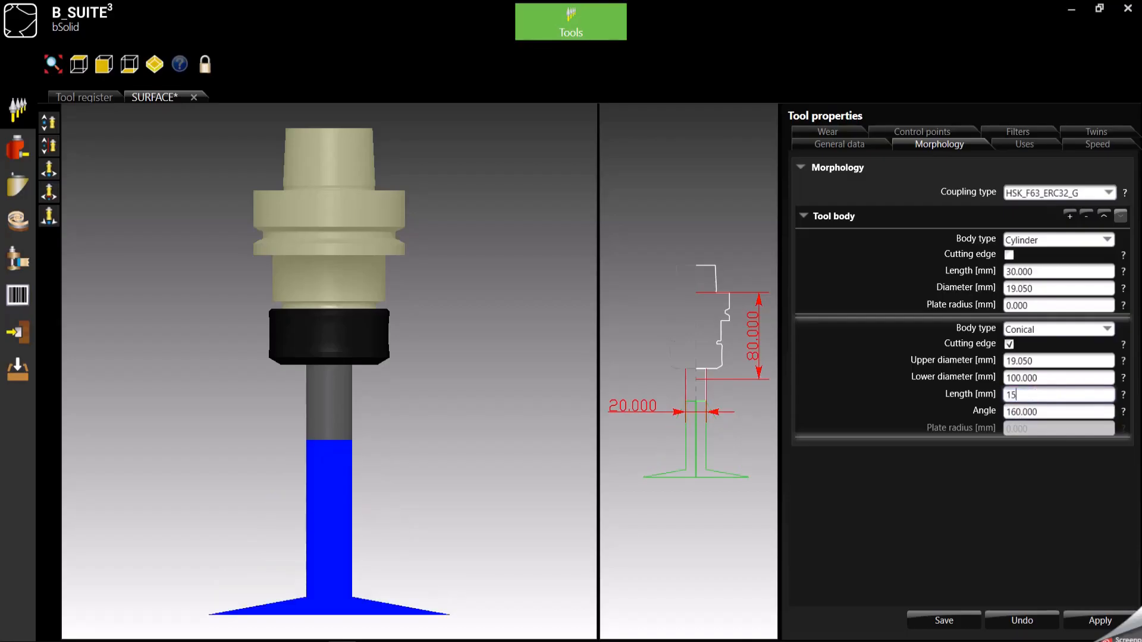
pyautogui.press('Return')
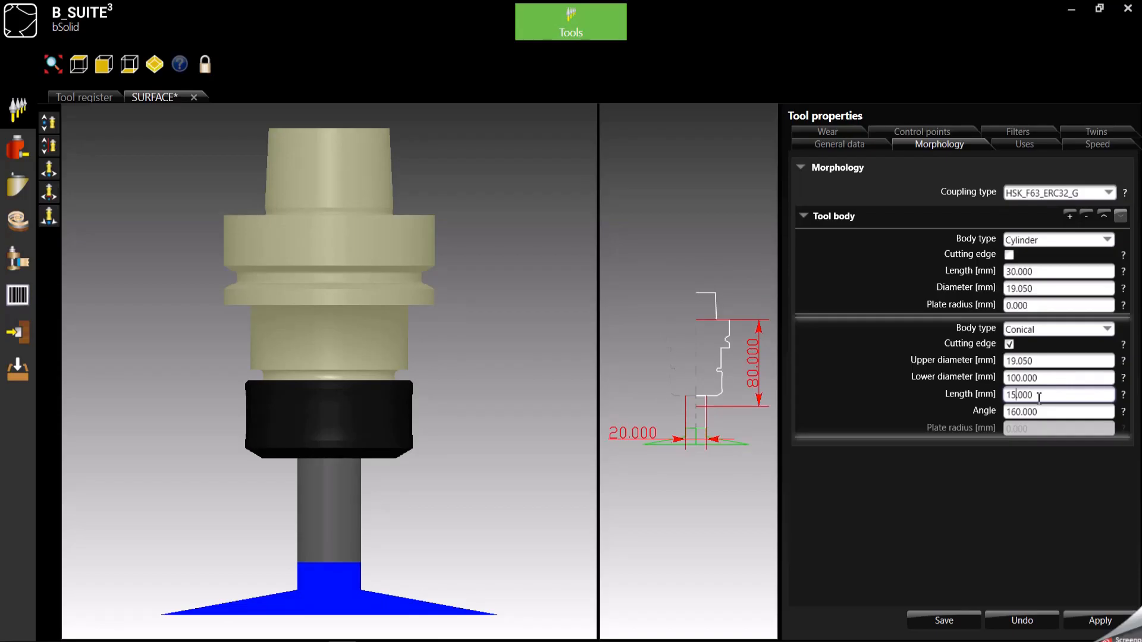
pyautogui.press('BackSpace')
pyautogui.write('0')
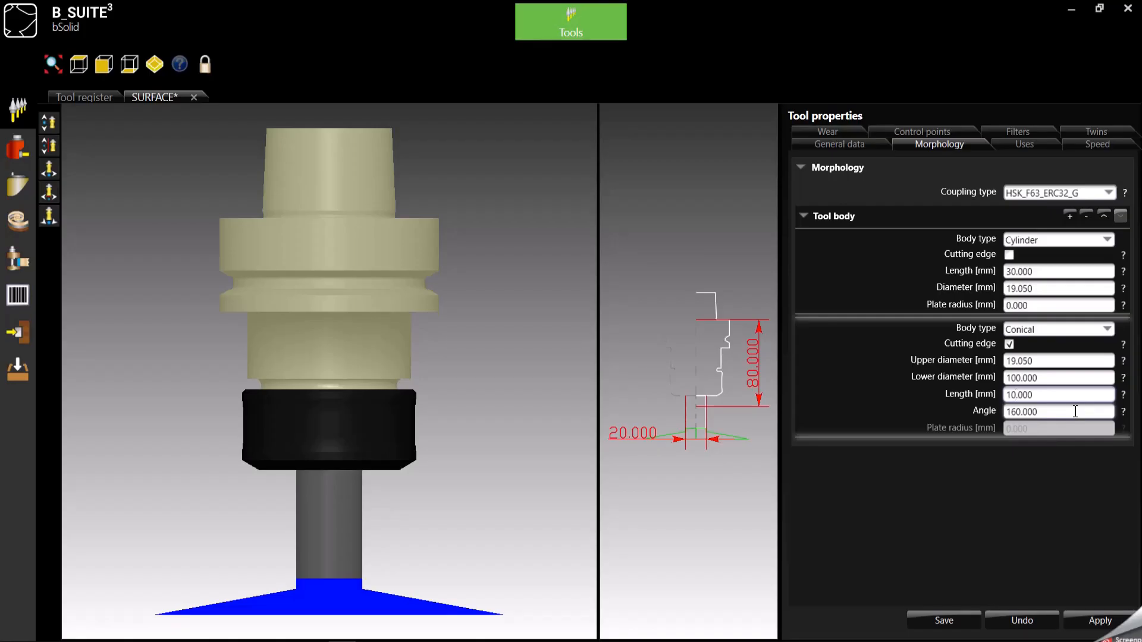
pyautogui.press('Tab')
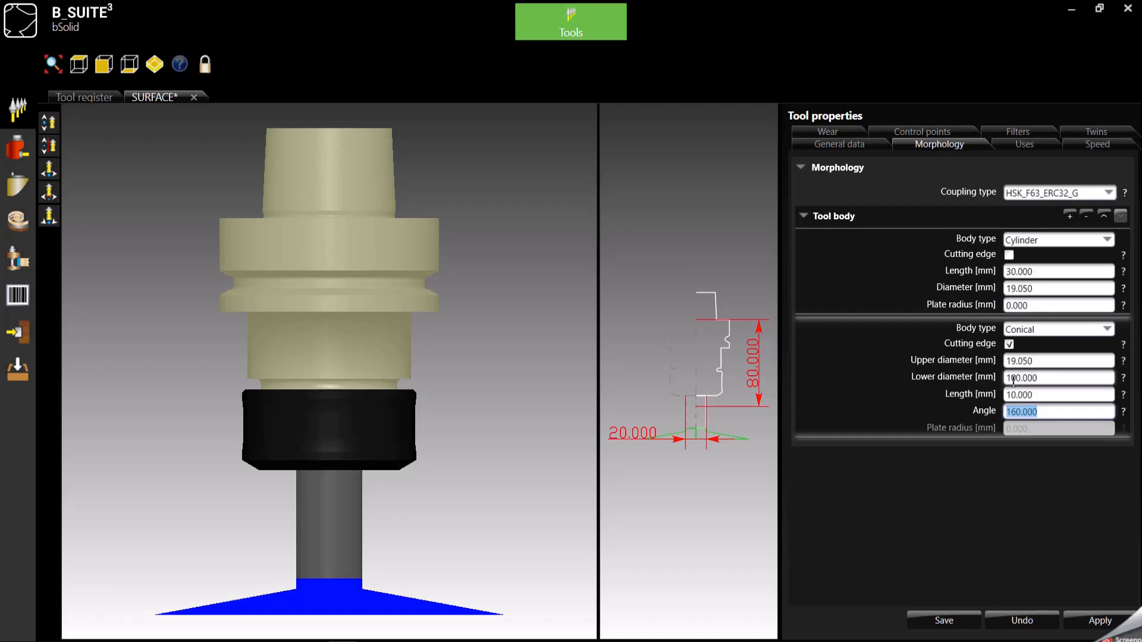
# Make the conical body non-cutting and add a cylindrical cutting body below it, 15 mm long and 100 mm in diameter.
pyautogui.click(1010, 344)
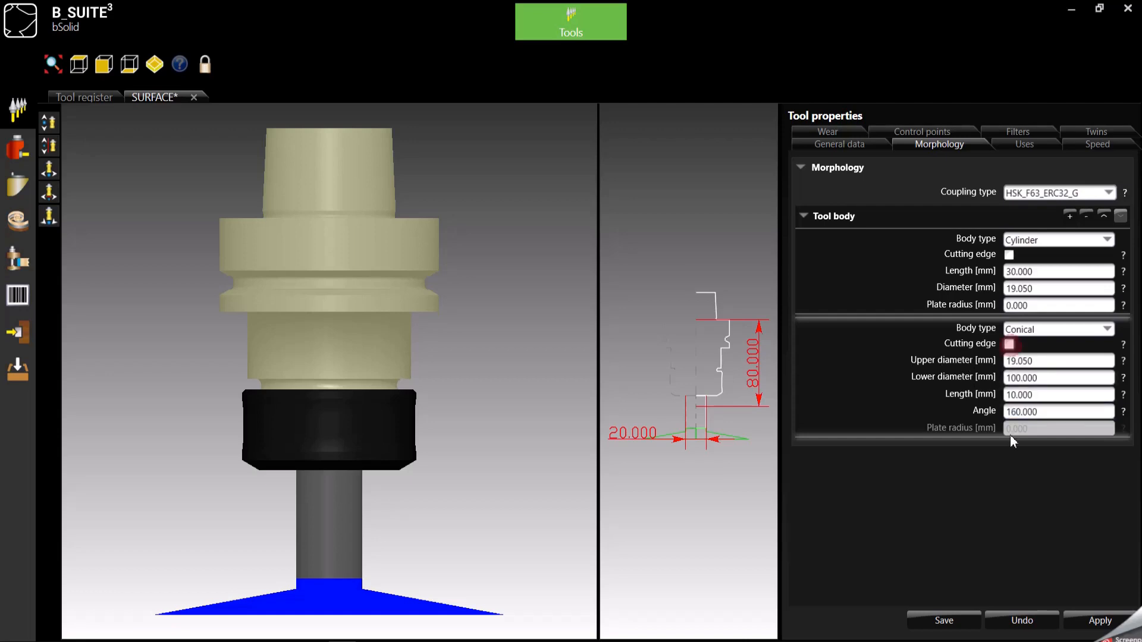
pyautogui.click(1070, 217)
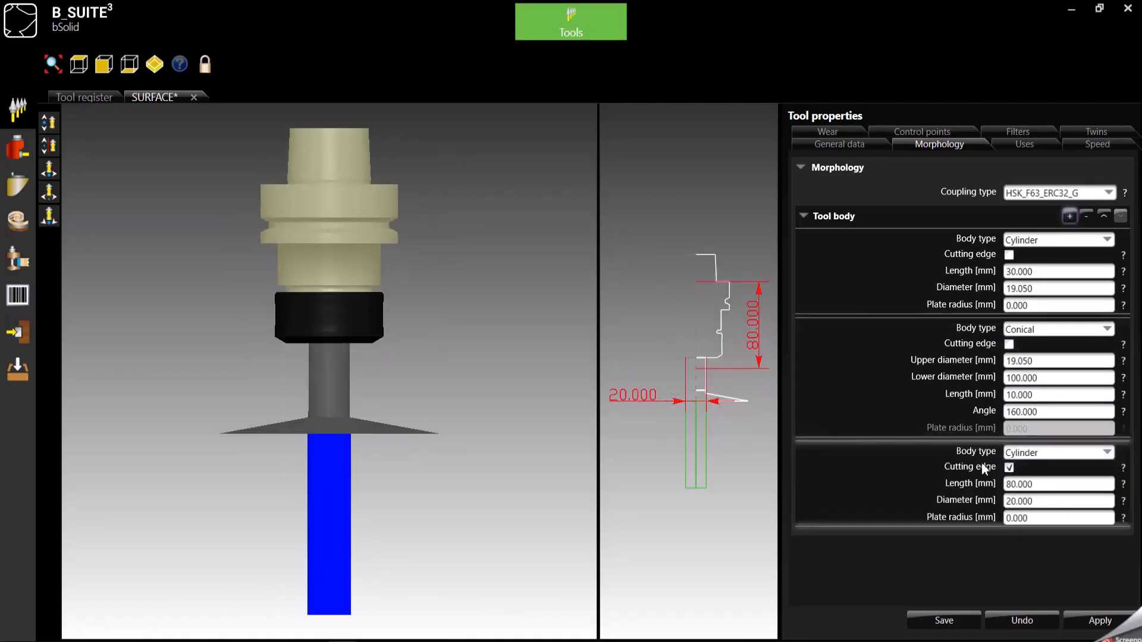
pyautogui.click(1035, 484)
pyautogui.write('15')
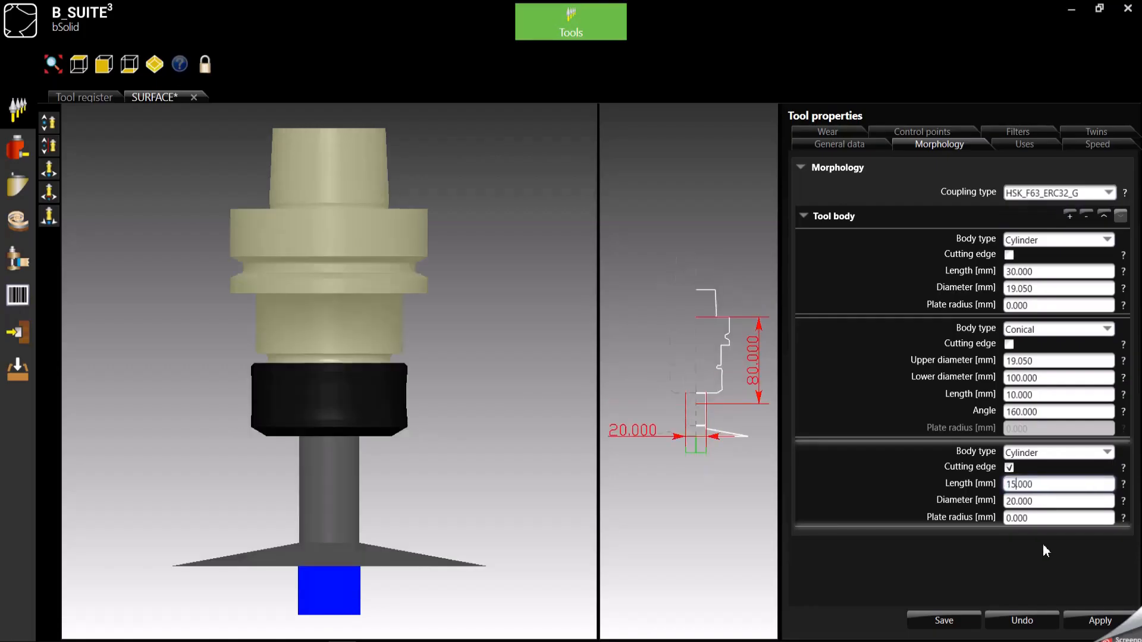
pyautogui.click(1030, 502)
pyautogui.write('100')
pyautogui.press('Tab')
pyautogui.click(929, 256)
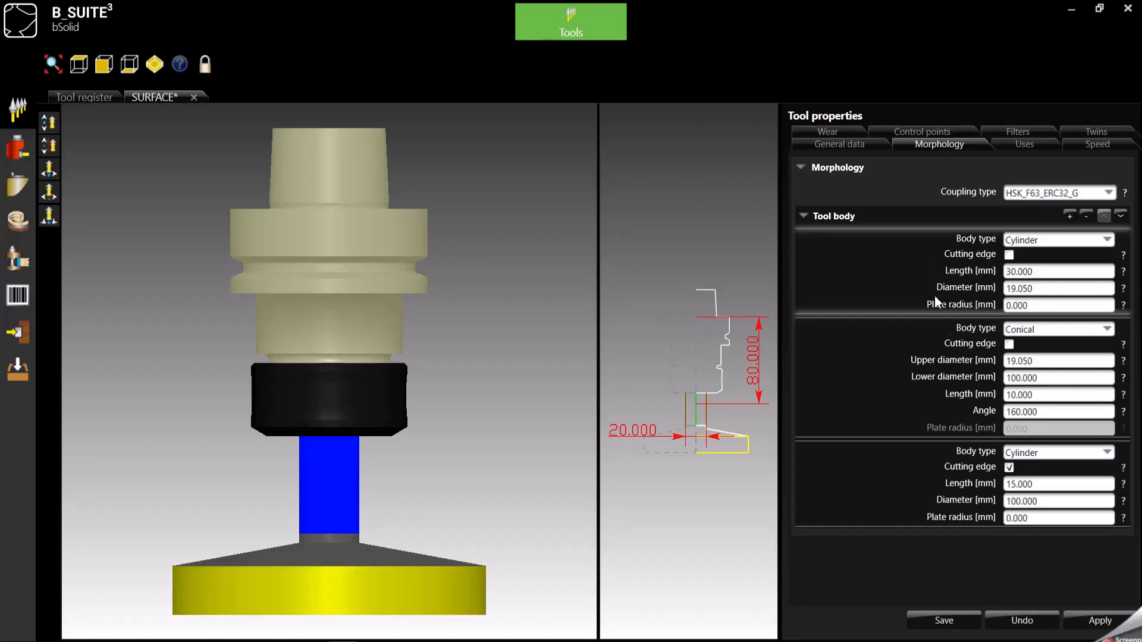
# Reassign the tool's length dimension to the lowest cutting body's bottom edge and the diameter dimension to its outer edge.
pyautogui.click(52, 150)
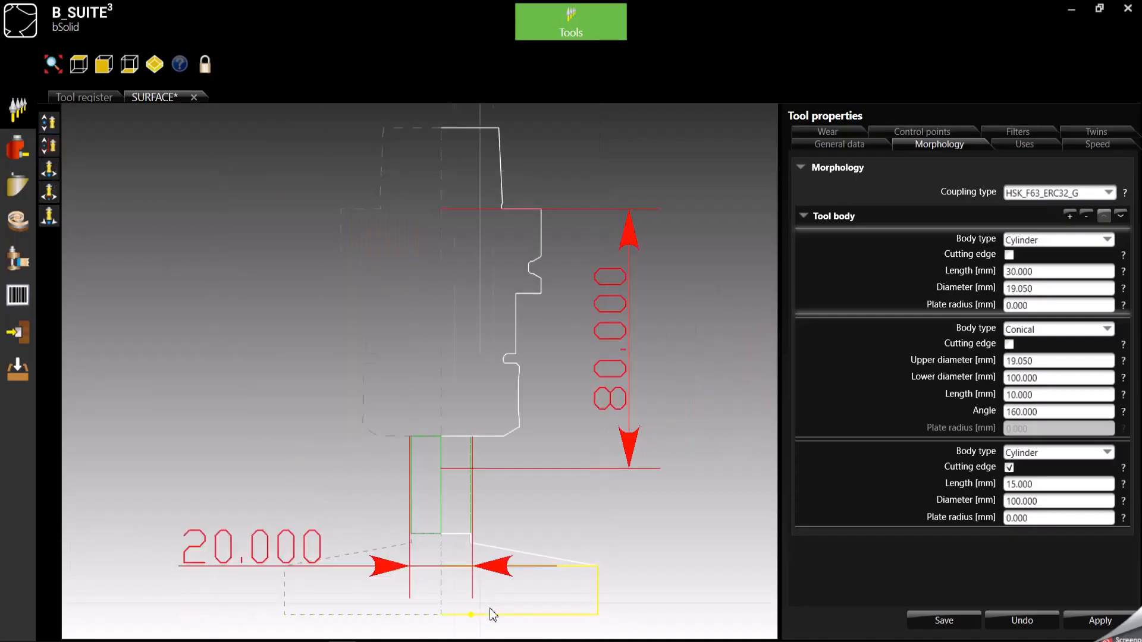
pyautogui.click(609, 617)
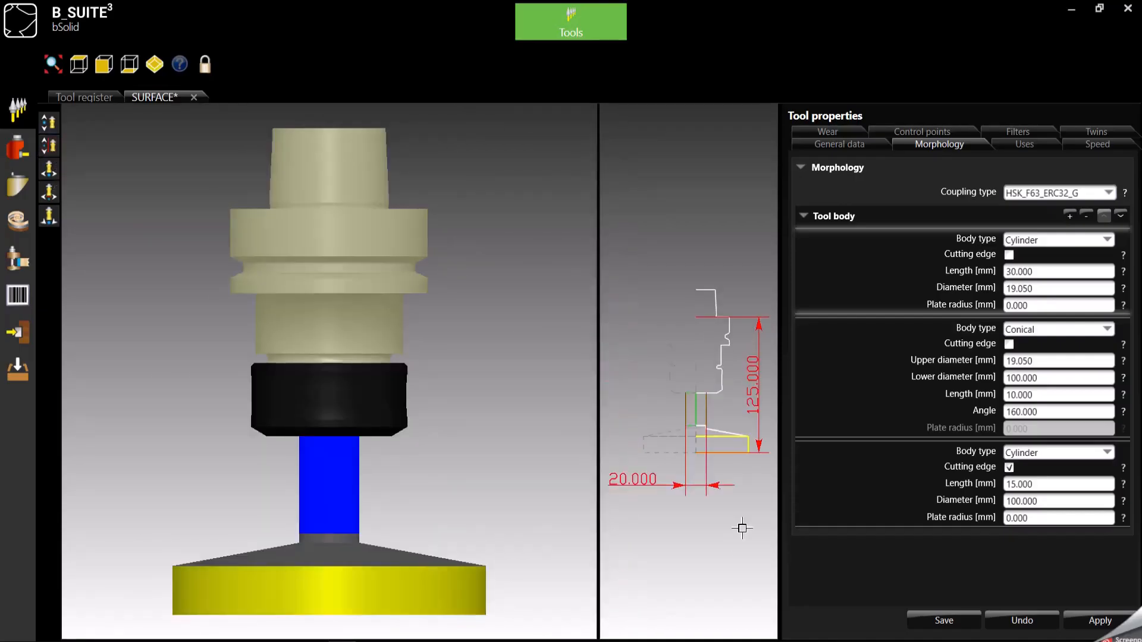
pyautogui.click(53, 193)
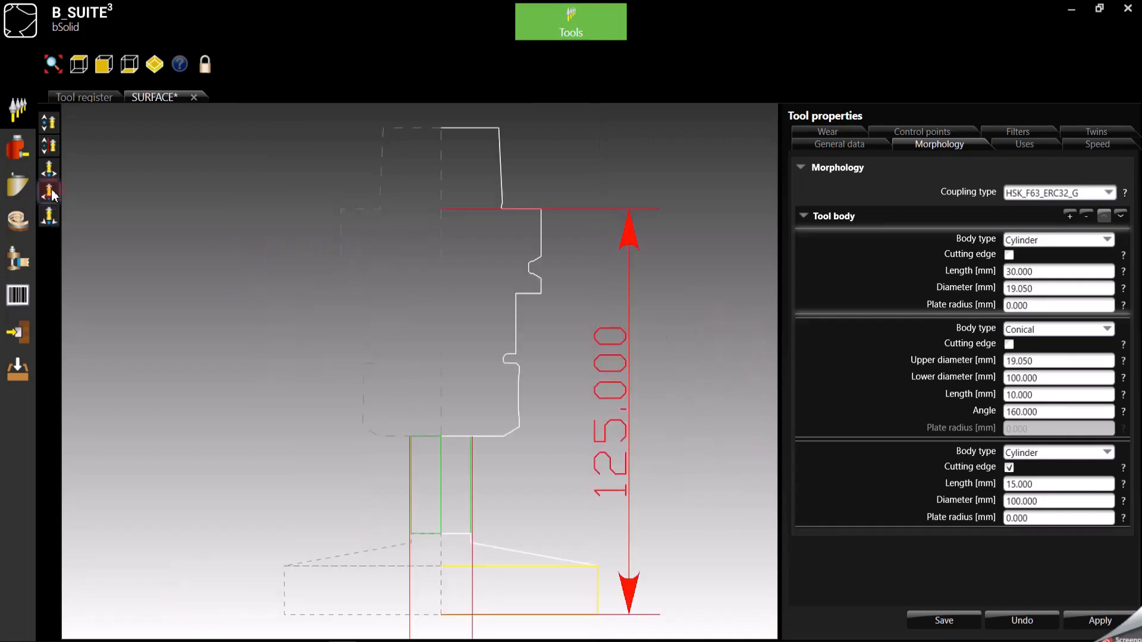
pyautogui.click(607, 592)
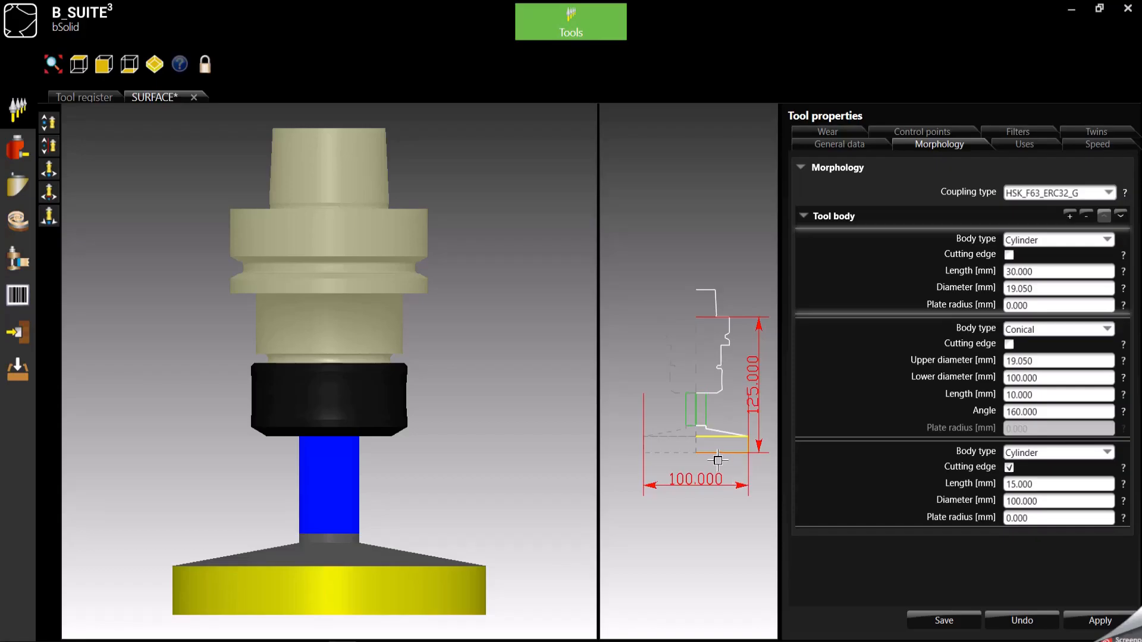
# Set the surfacing tool's acceleration time and deceleration time to 4 each.
pyautogui.click(1105, 146)
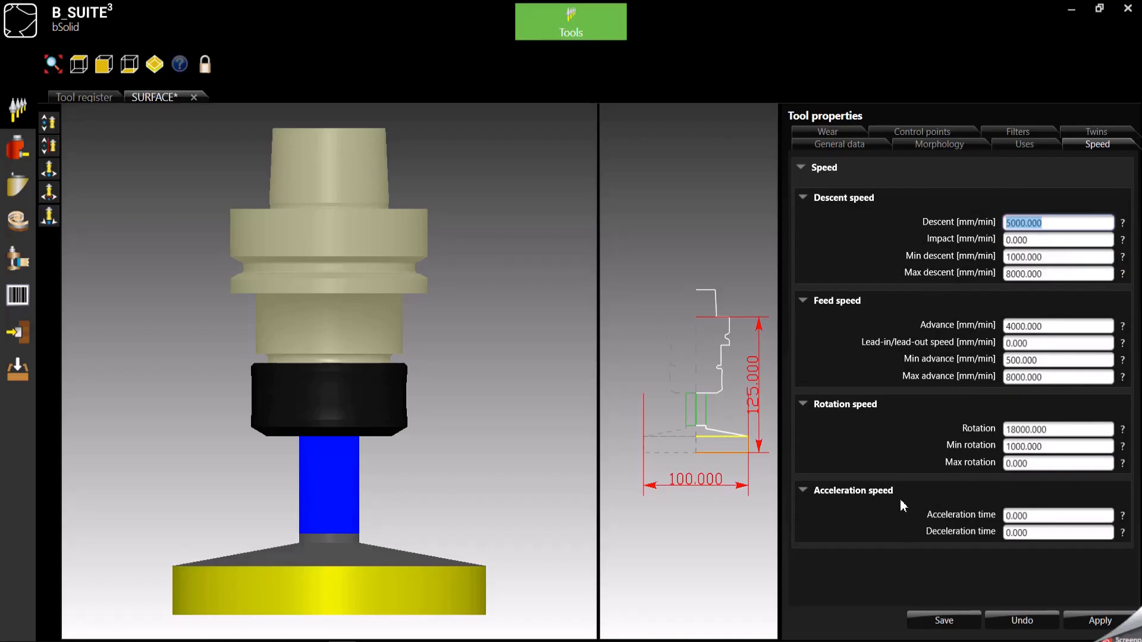
pyautogui.click(1042, 515)
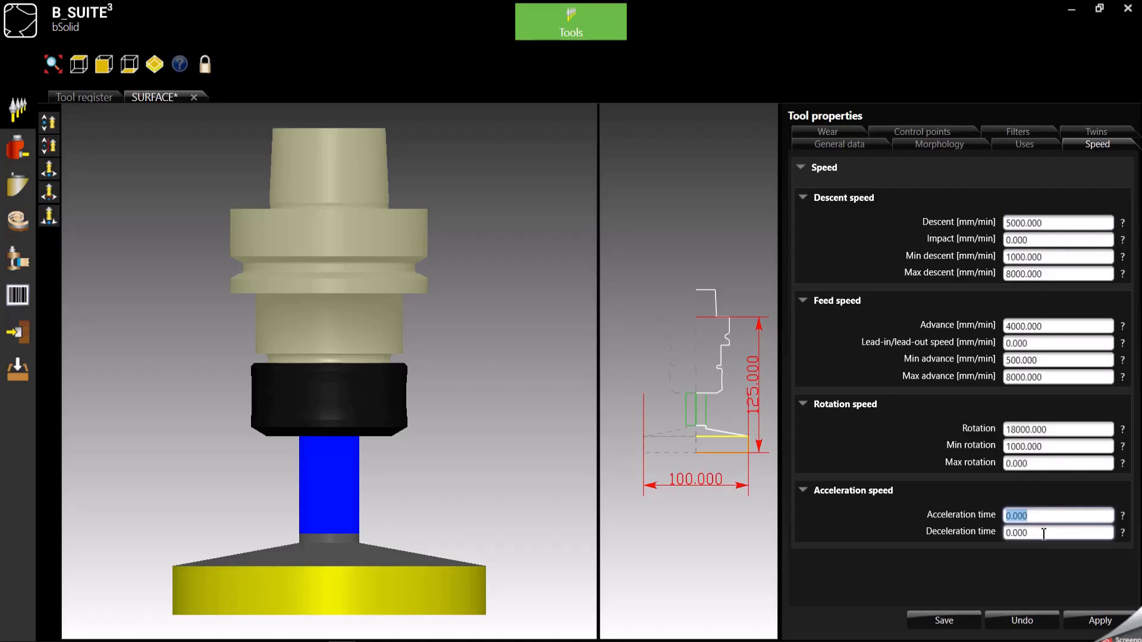
pyautogui.write('4')
pyautogui.click(1044, 533)
pyautogui.write('4')
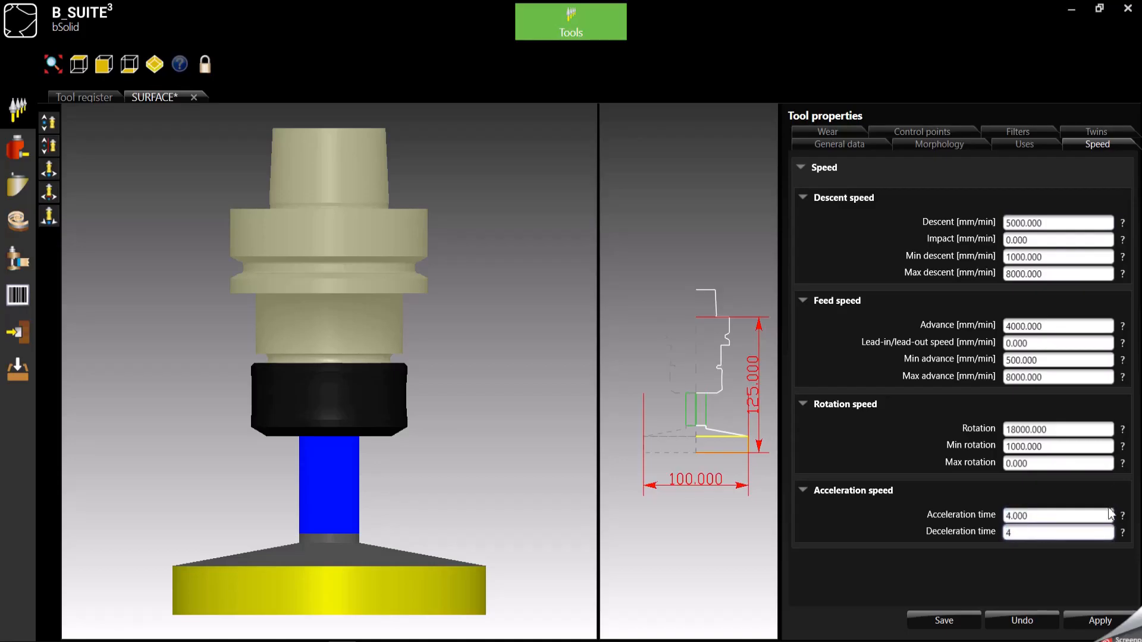
# Set the tool's maximum rotation speed to 12000 and its rotation speed to 10000, and save the SURFACE tool.
pyautogui.click(1045, 464)
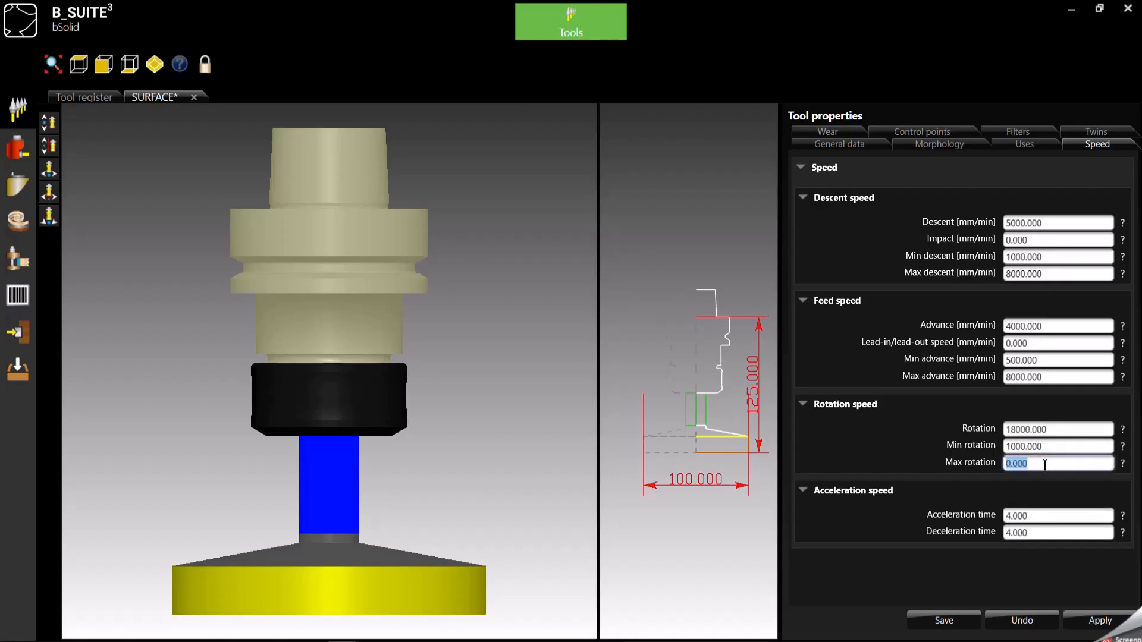
pyautogui.write('12000')
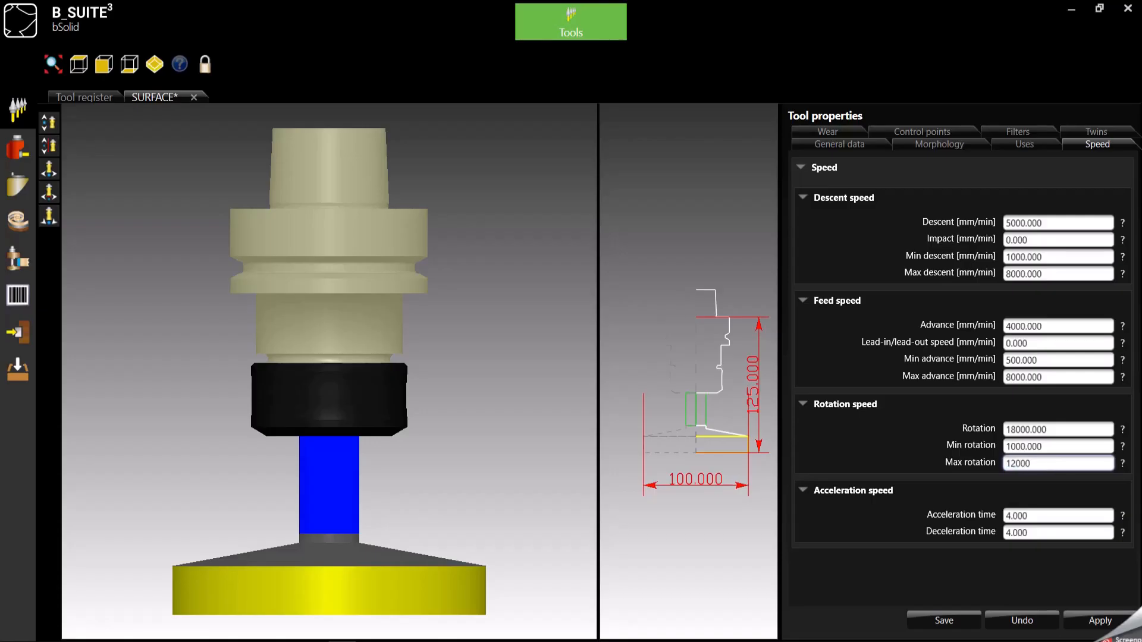
pyautogui.click(1054, 430)
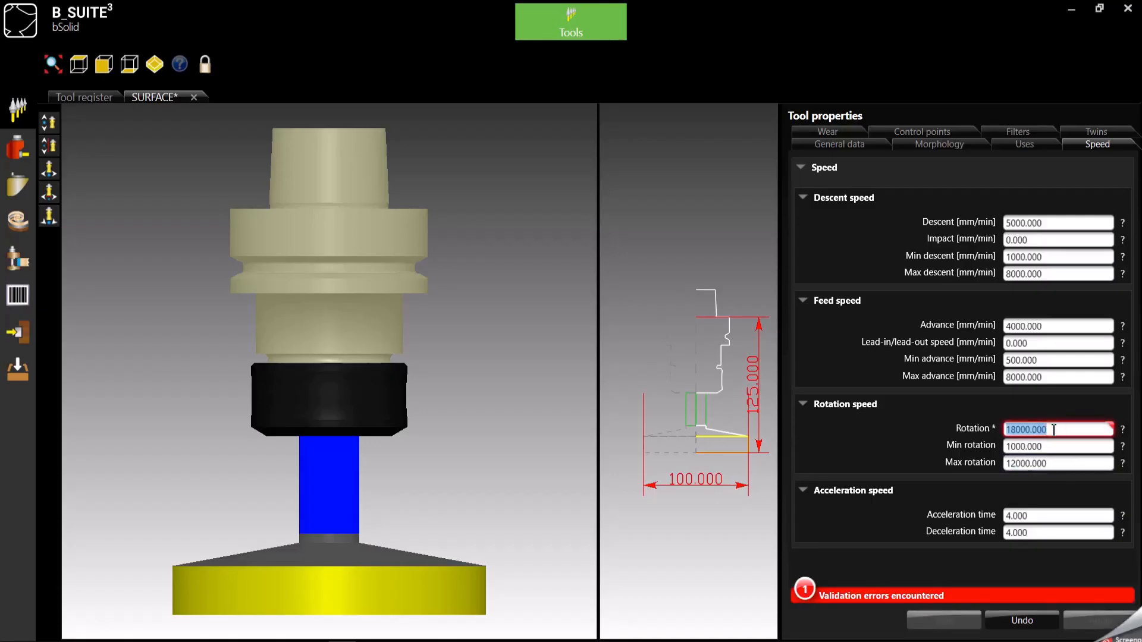
pyautogui.write('10000')
pyautogui.press('Return')
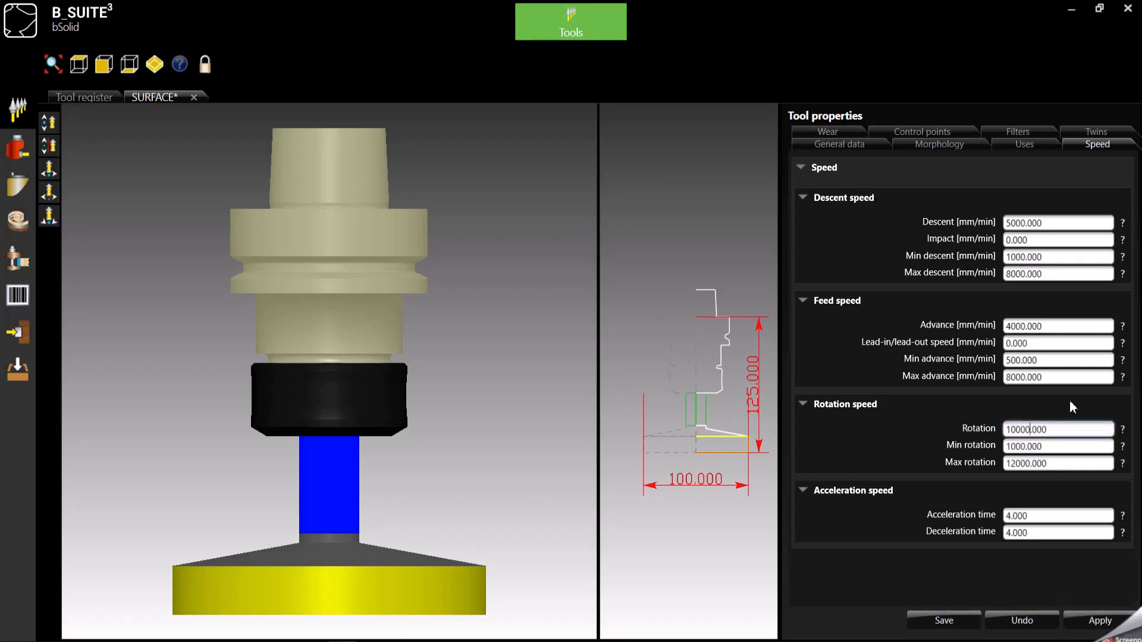
pyautogui.doubleClick(1028, 326)
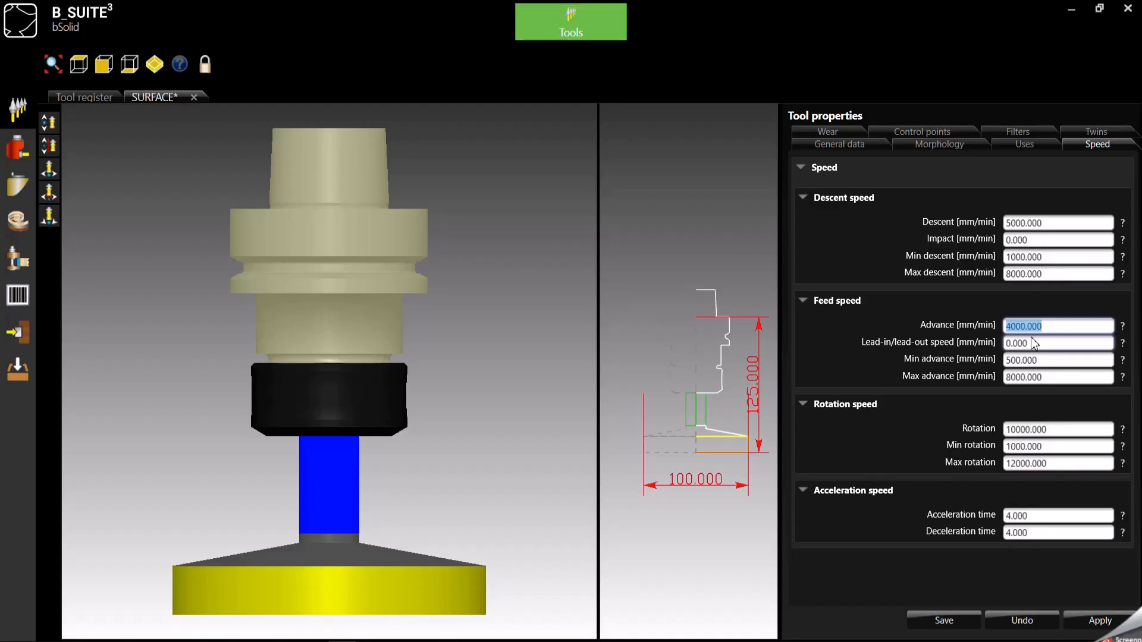
pyautogui.click(944, 621)
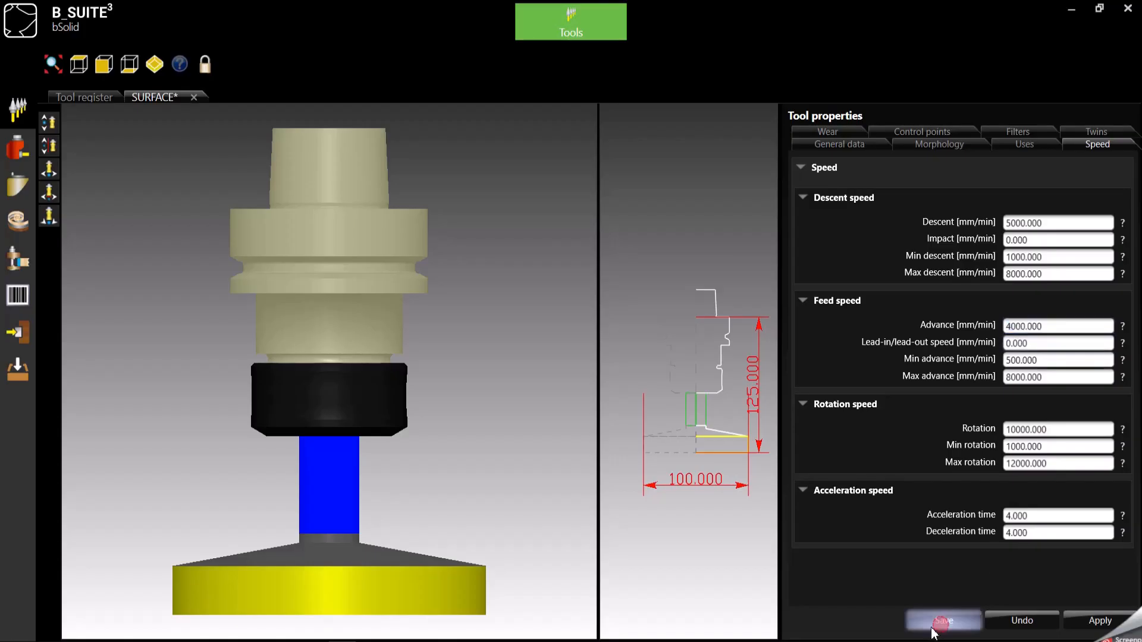